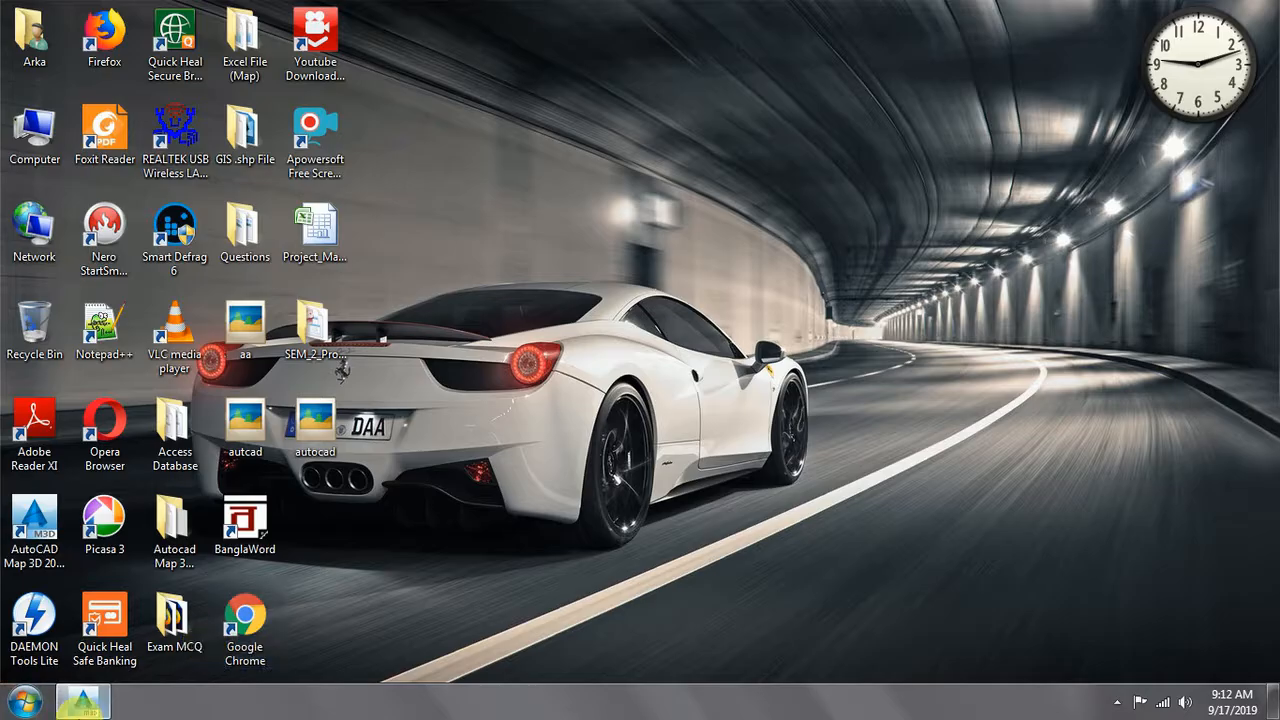
- Switch to AutoCAD Map 3D and start a new attribute definition with the tag "Code"
{"action": "left_click", "coordinate": [83, 700]}
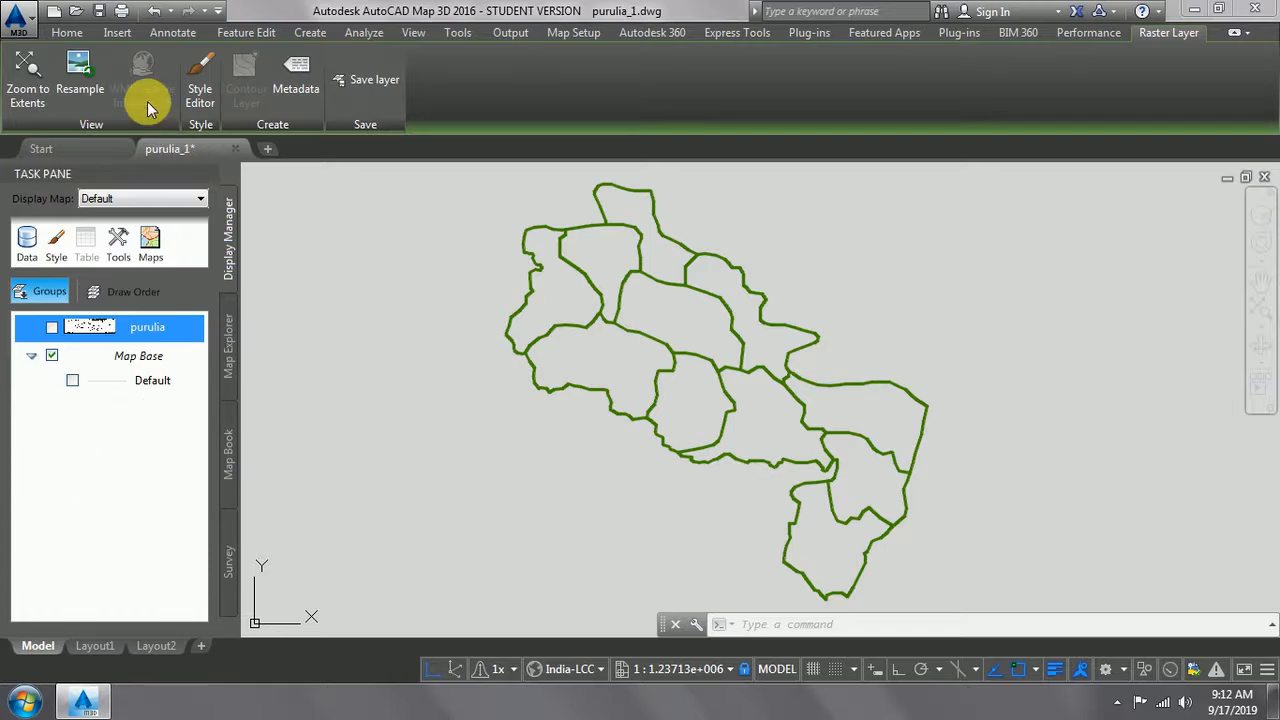
{"action": "left_click", "coordinate": [113, 33]}
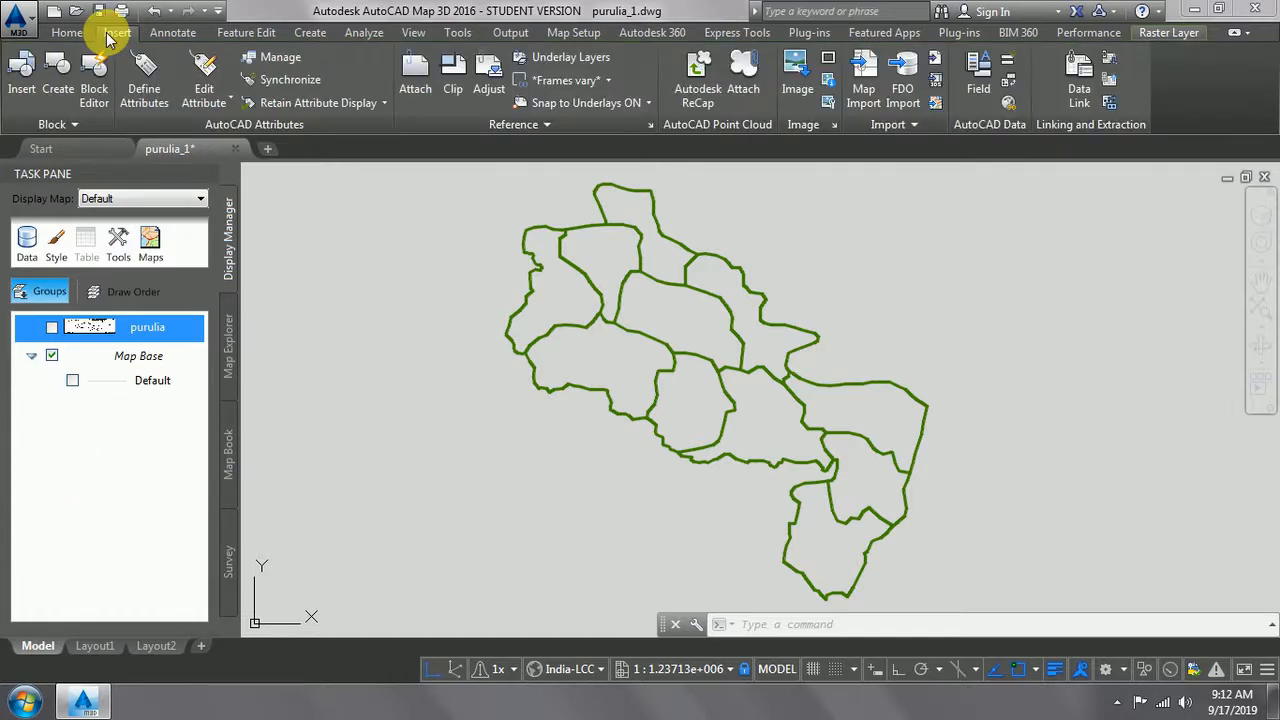
{"action": "left_click", "coordinate": [139, 75]}
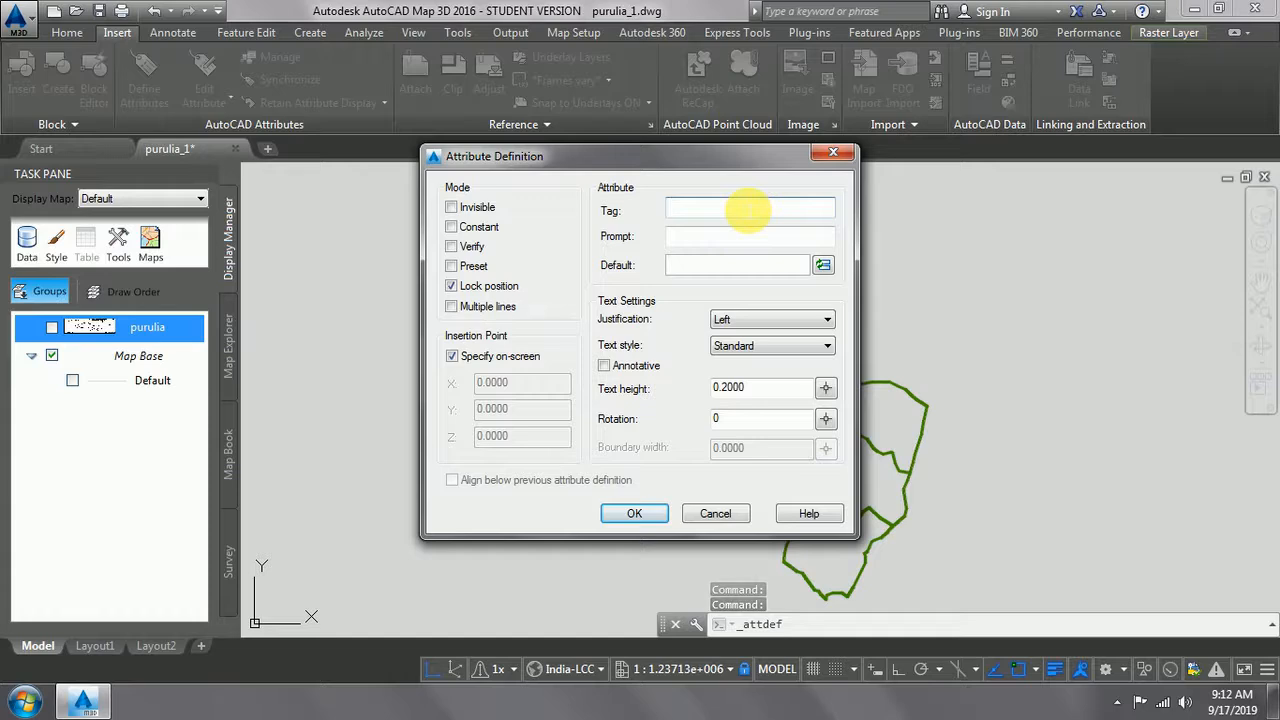
{"action": "type", "text": "C"}
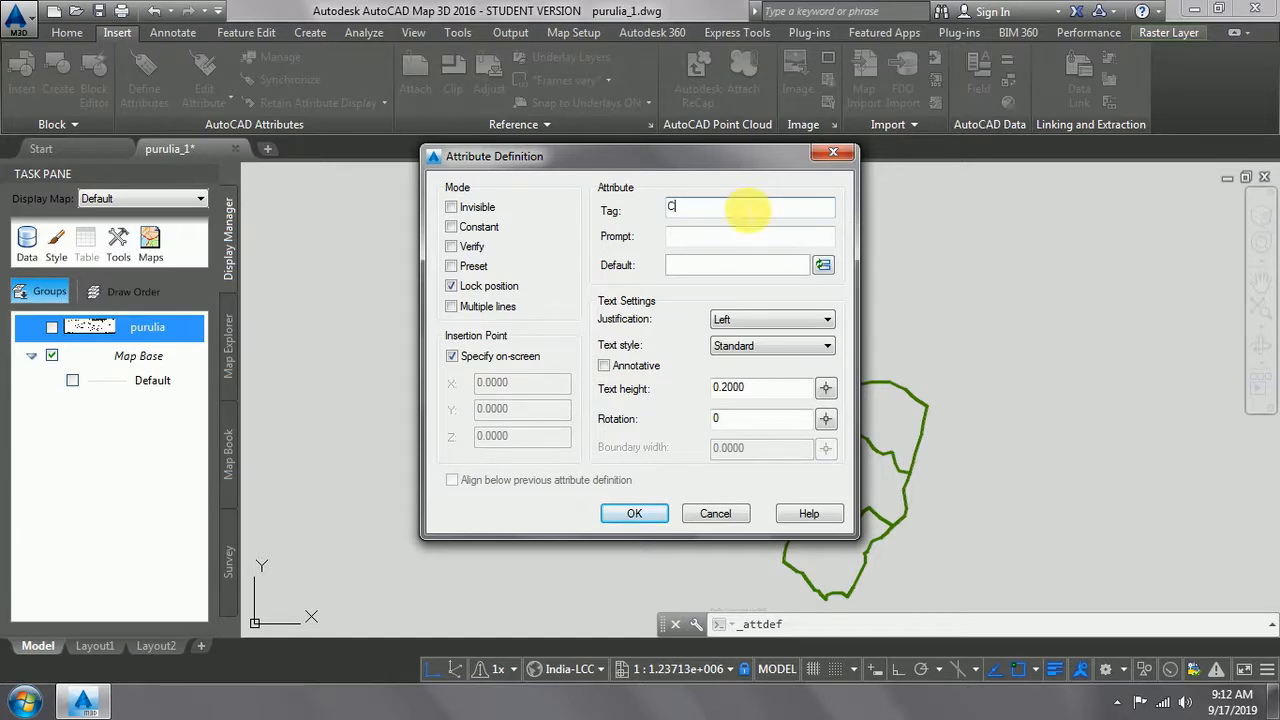
{"action": "type", "text": "ode"}
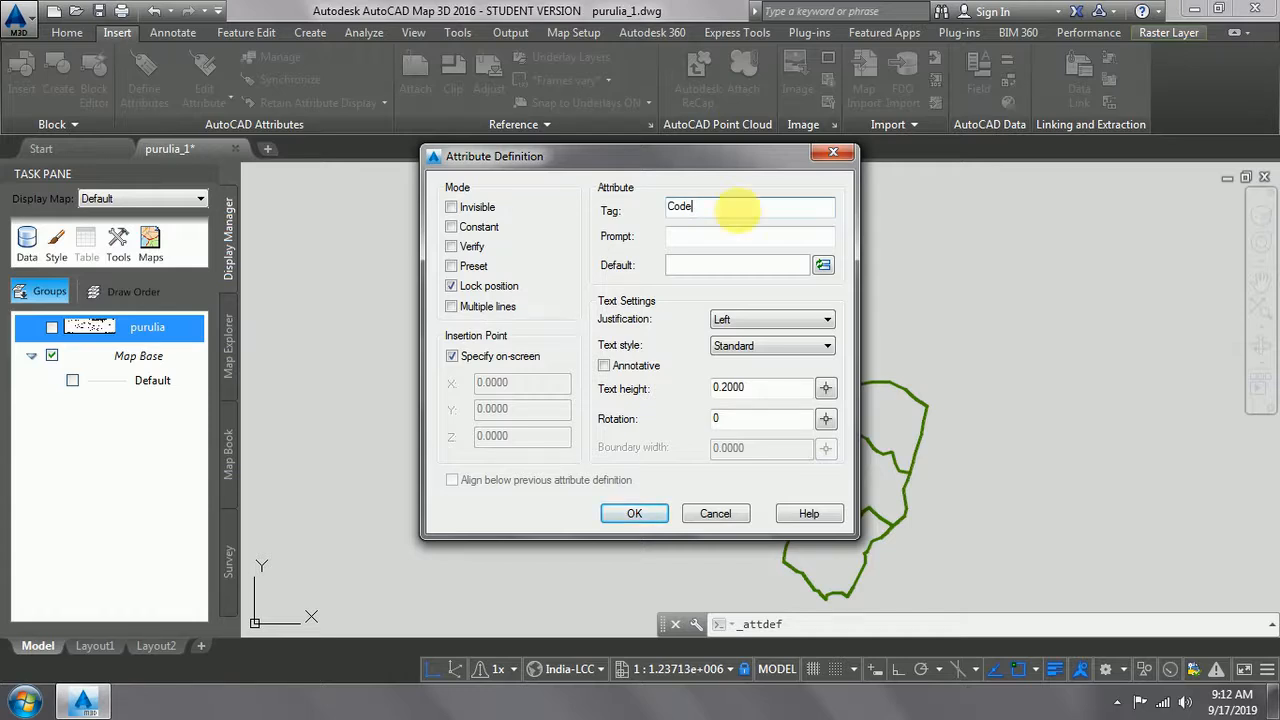
- Set the attribute's prompt to "Enter Block code no"
{"action": "left_click", "coordinate": [726, 238]}
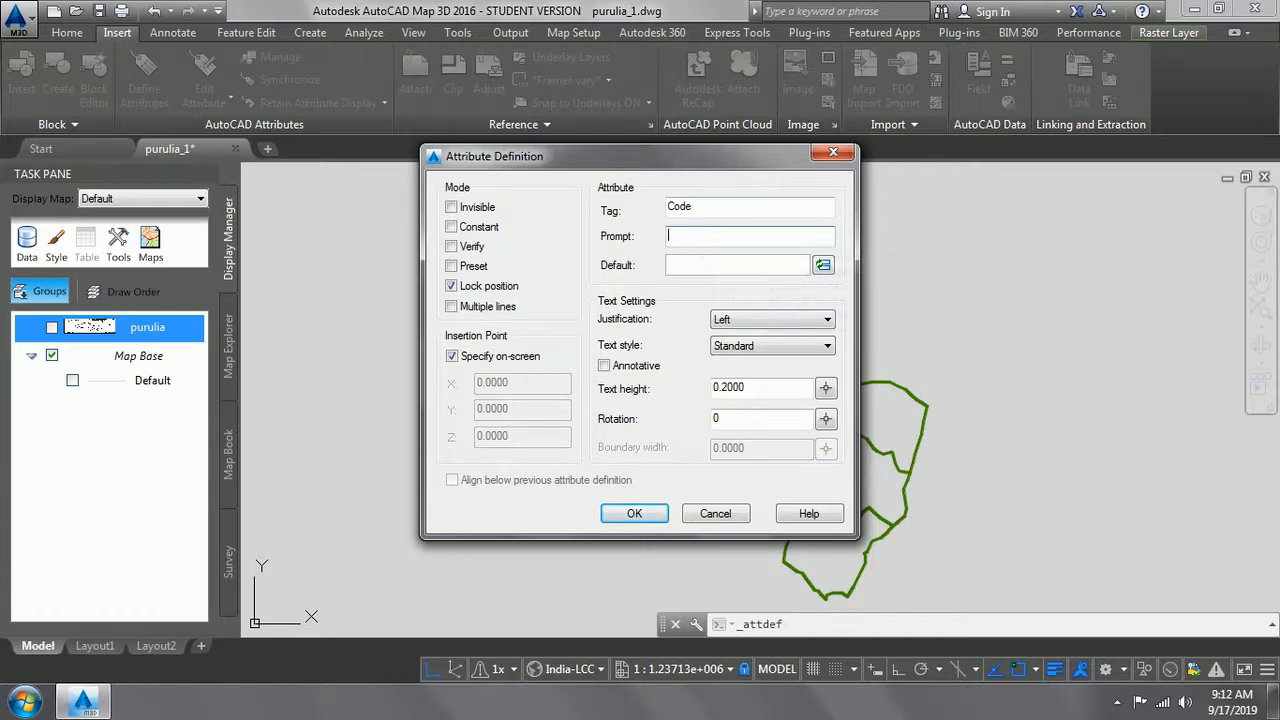
{"action": "type", "text": "Enter BLOCK CODE"}
{"action": "key", "text": "BackSpace"}
{"action": "key", "text": "BackSpace"}
{"action": "key", "text": "BackSpace"}
{"action": "key", "text": "BackSpace"}
{"action": "key", "text": "BackSpace"}
{"action": "key", "text": "BackSpace"}
{"action": "key", "text": "BackSpace"}
{"action": "key", "text": "BackSpace"}
{"action": "key", "text": "BackSpace"}
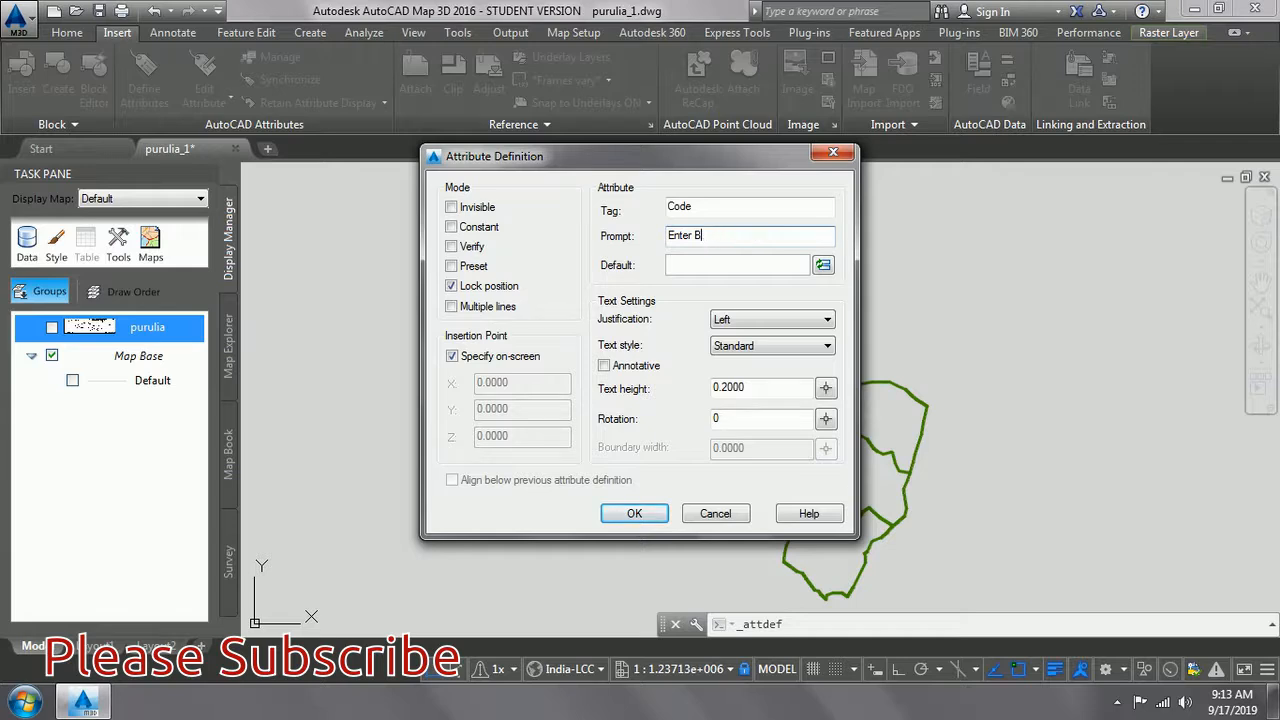
{"action": "key", "text": "BackSpace"}
{"action": "type", "text": "Block code no"}
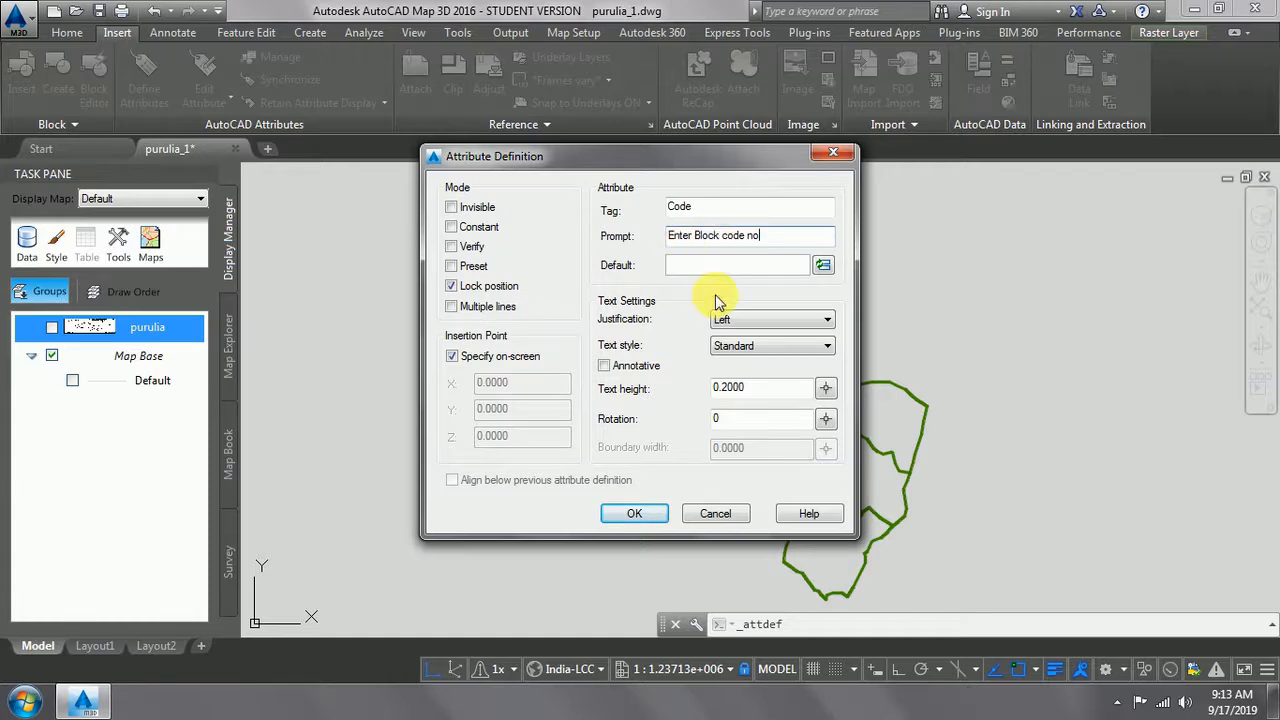
- Set the attribute's text height to 2000 and place it in the empty area northeast of the district map
{"action": "left_click", "coordinate": [758, 395]}
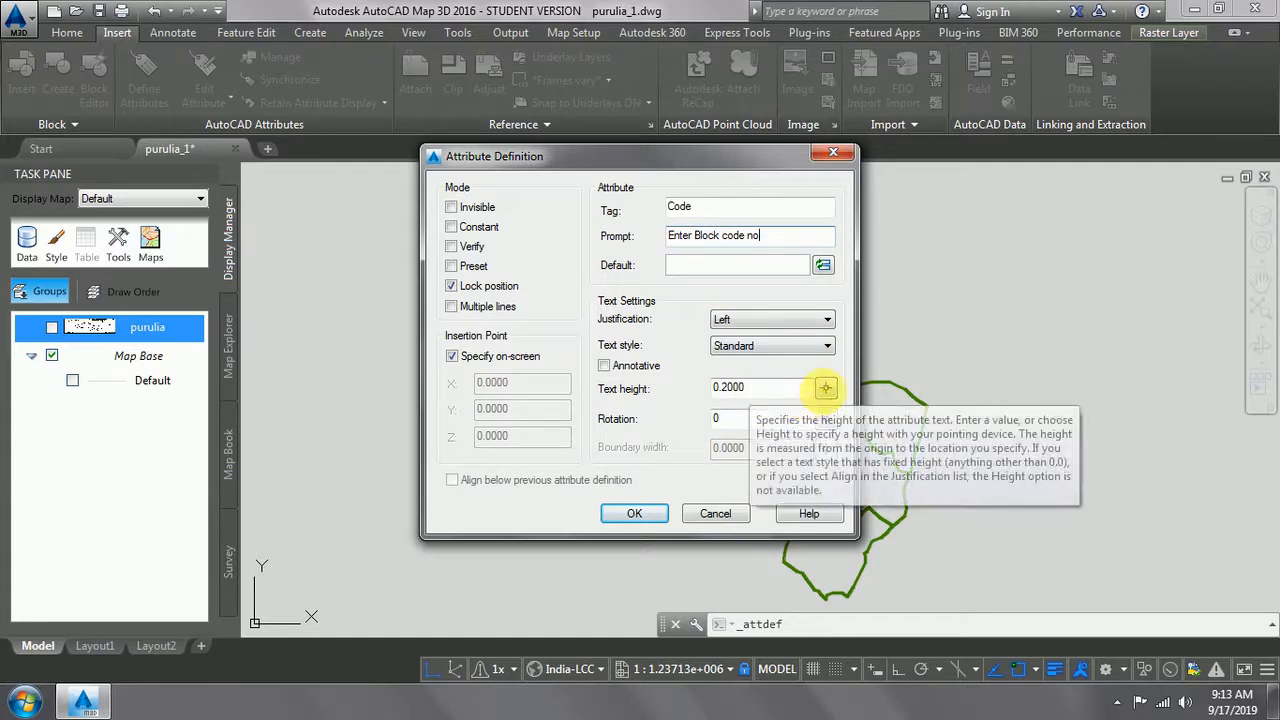
{"action": "double_click", "coordinate": [794, 395]}
{"action": "left_click", "coordinate": [782, 397]}
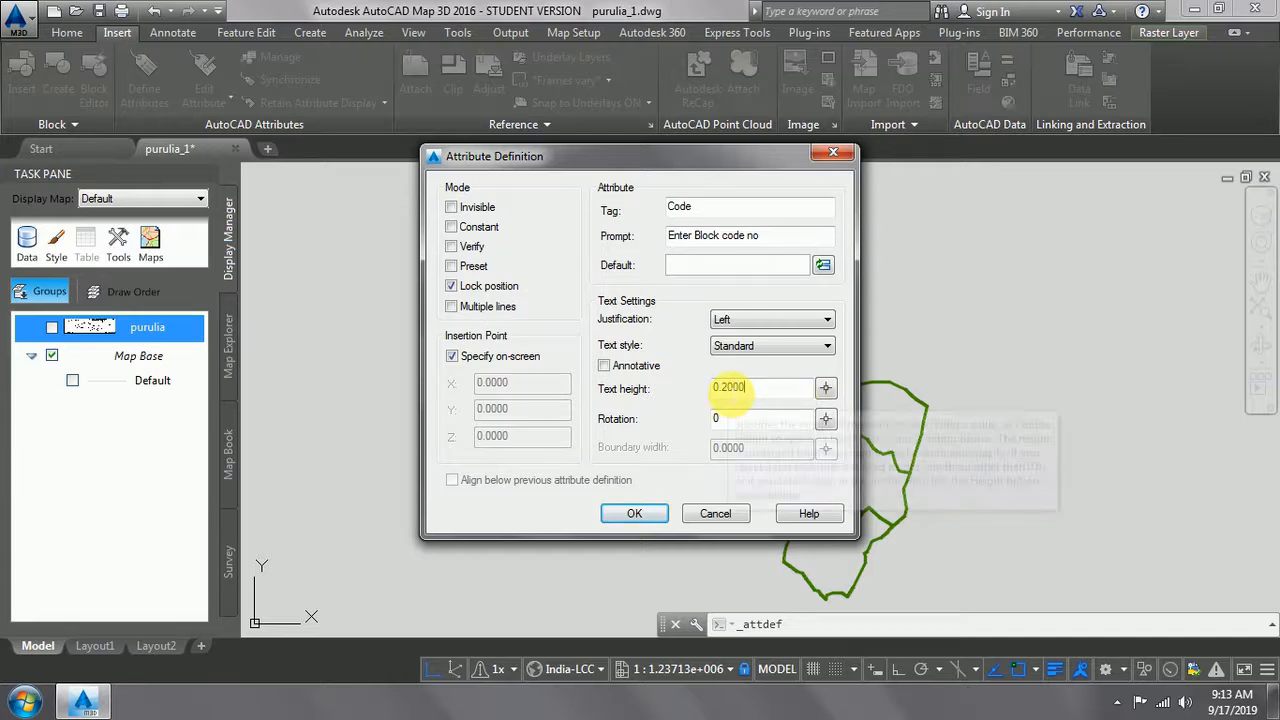
{"action": "left_click", "coordinate": [720, 388]}
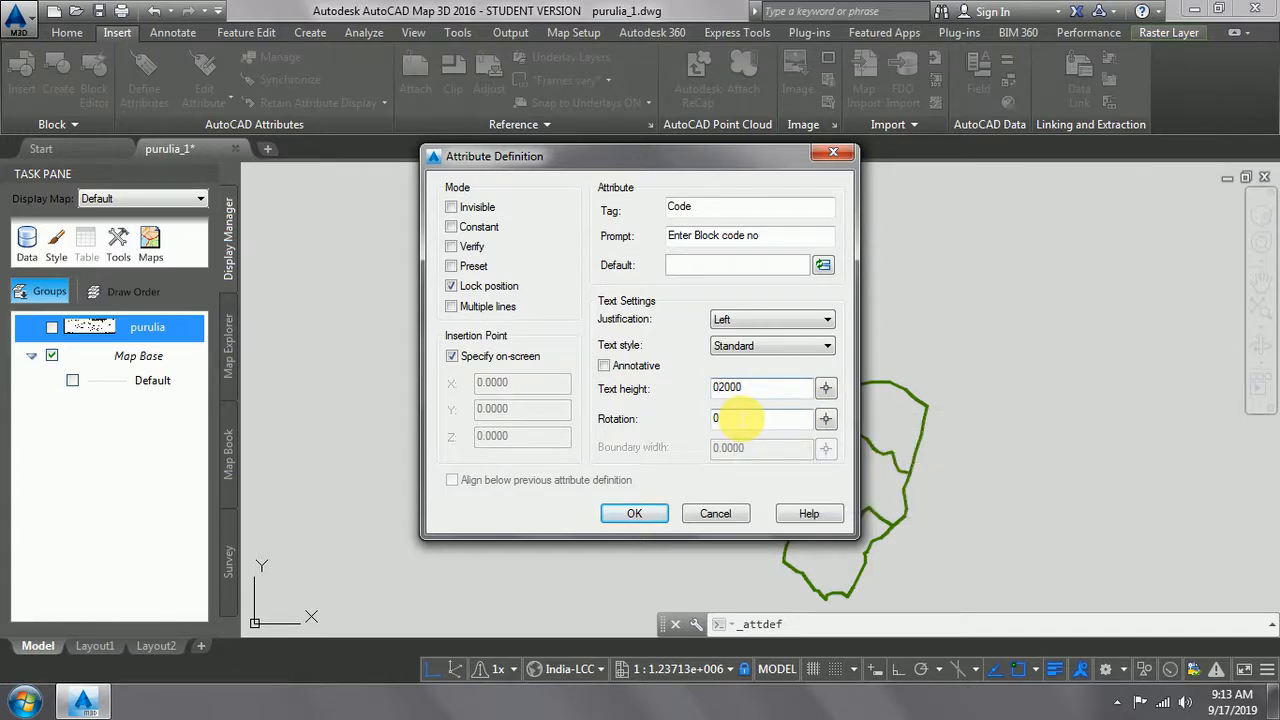
{"action": "key", "text": "BackSpace"}
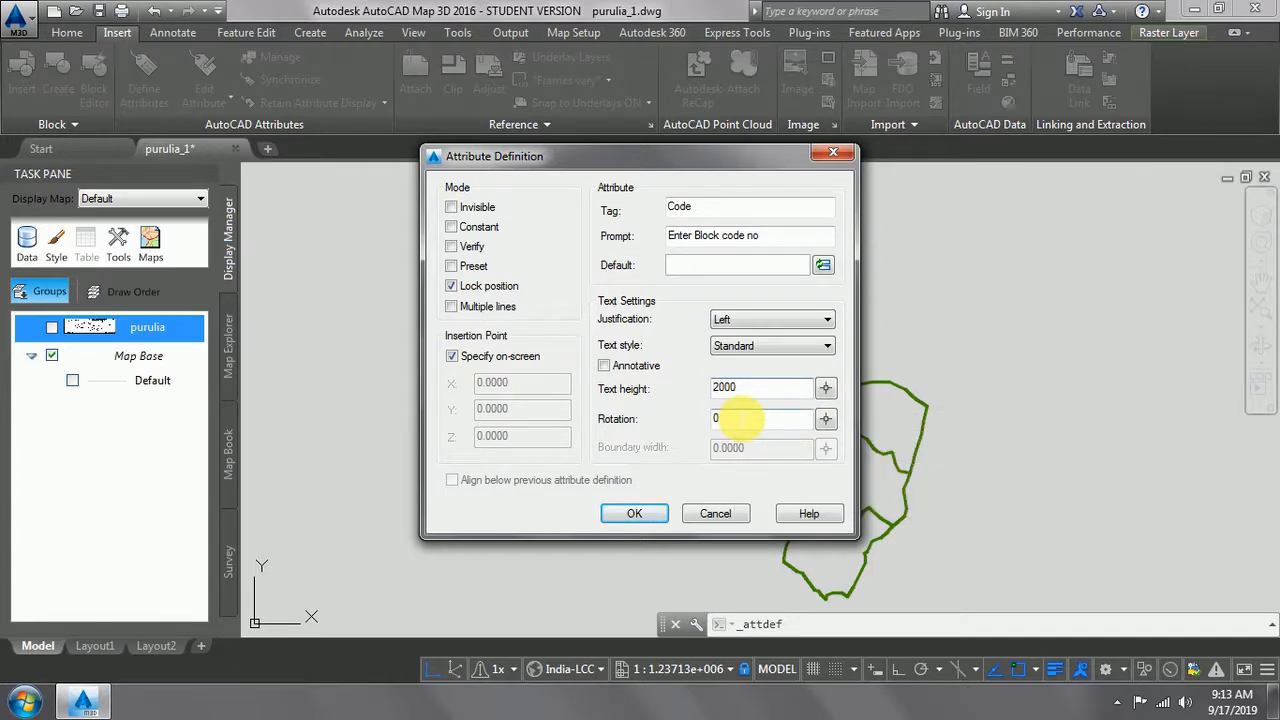
{"action": "left_click", "coordinate": [640, 513]}
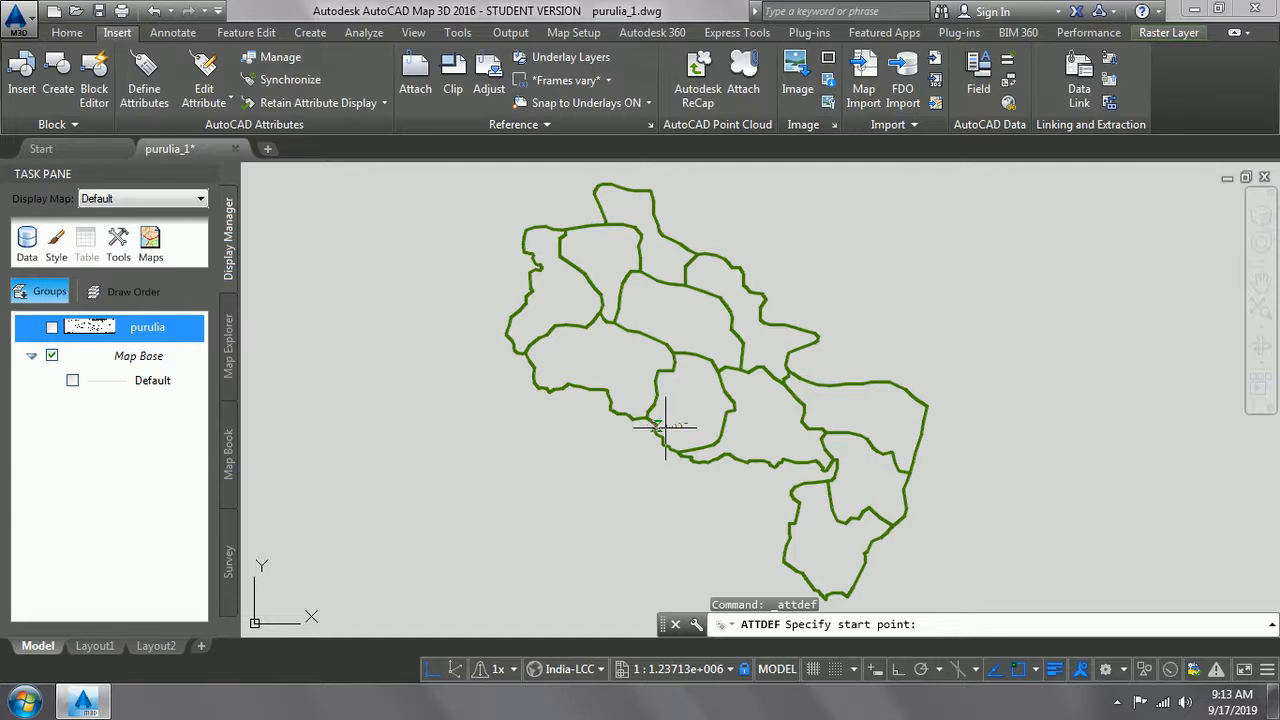
{"action": "left_click", "coordinate": [941, 272]}
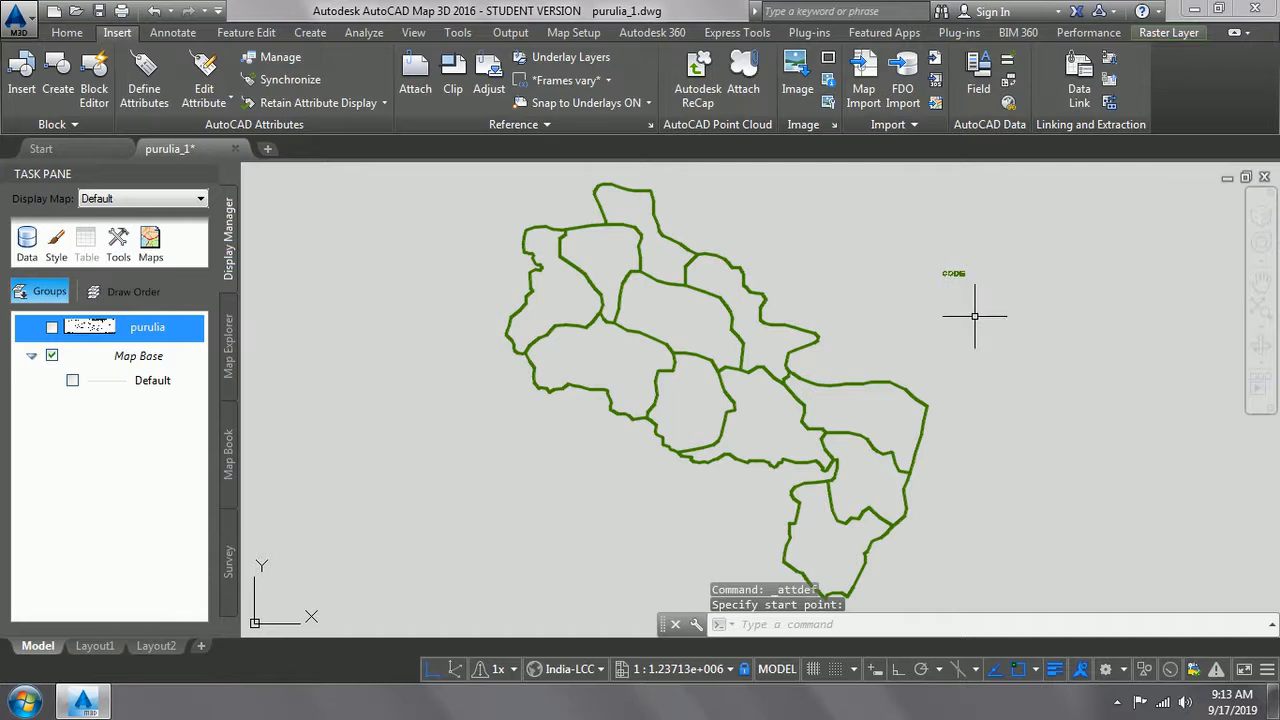
- Start a new block definition with the CODE attribute as its object, using the Delete option for the original
{"action": "scroll", "coordinate": [965, 281], "scroll_direction": "up", "scroll_amount": 5}
{"action": "scroll", "coordinate": [924, 260], "scroll_direction": "up", "scroll_amount": 2}
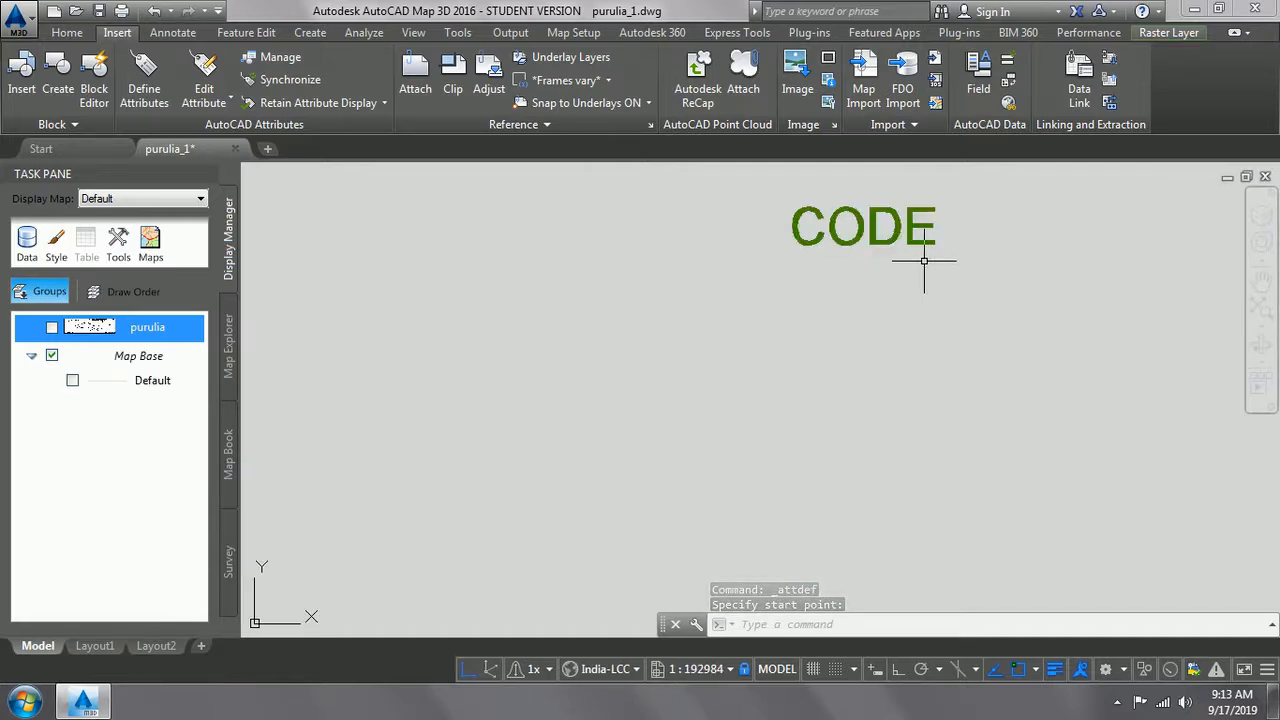
{"action": "scroll", "coordinate": [924, 260], "scroll_direction": "down", "scroll_amount": 4}
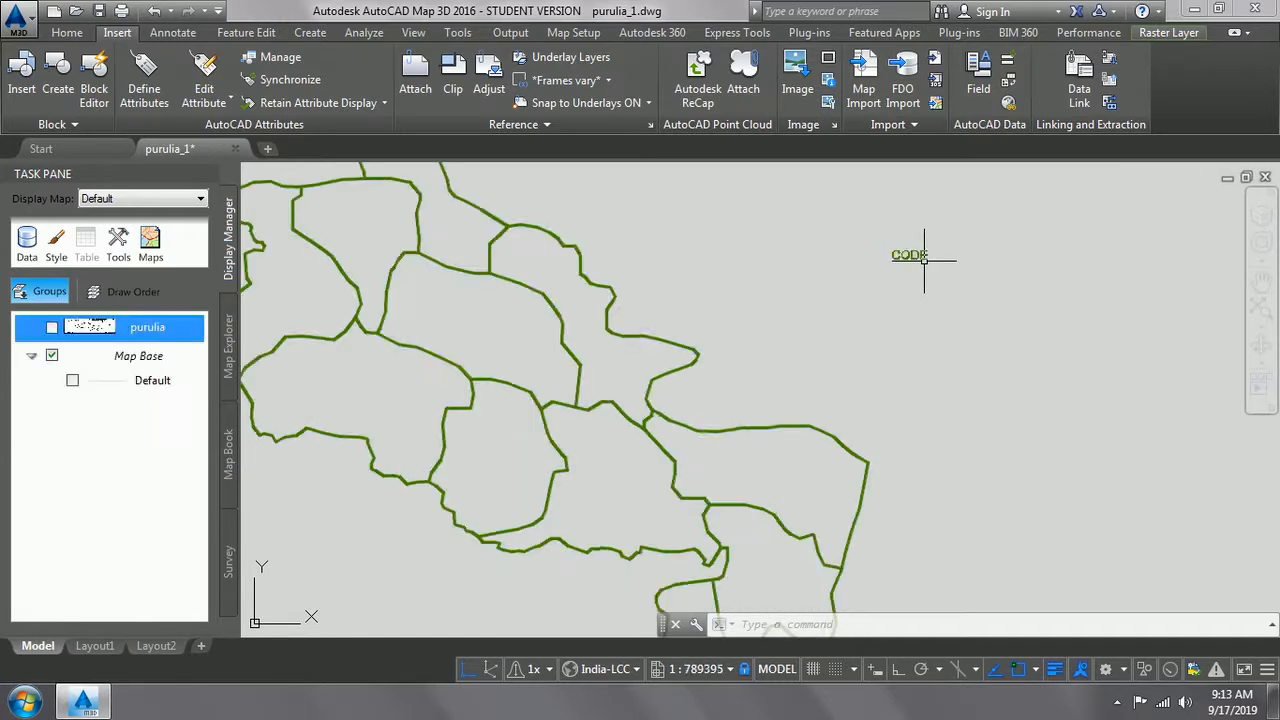
{"action": "scroll", "coordinate": [924, 260], "scroll_direction": "up", "scroll_amount": 2}
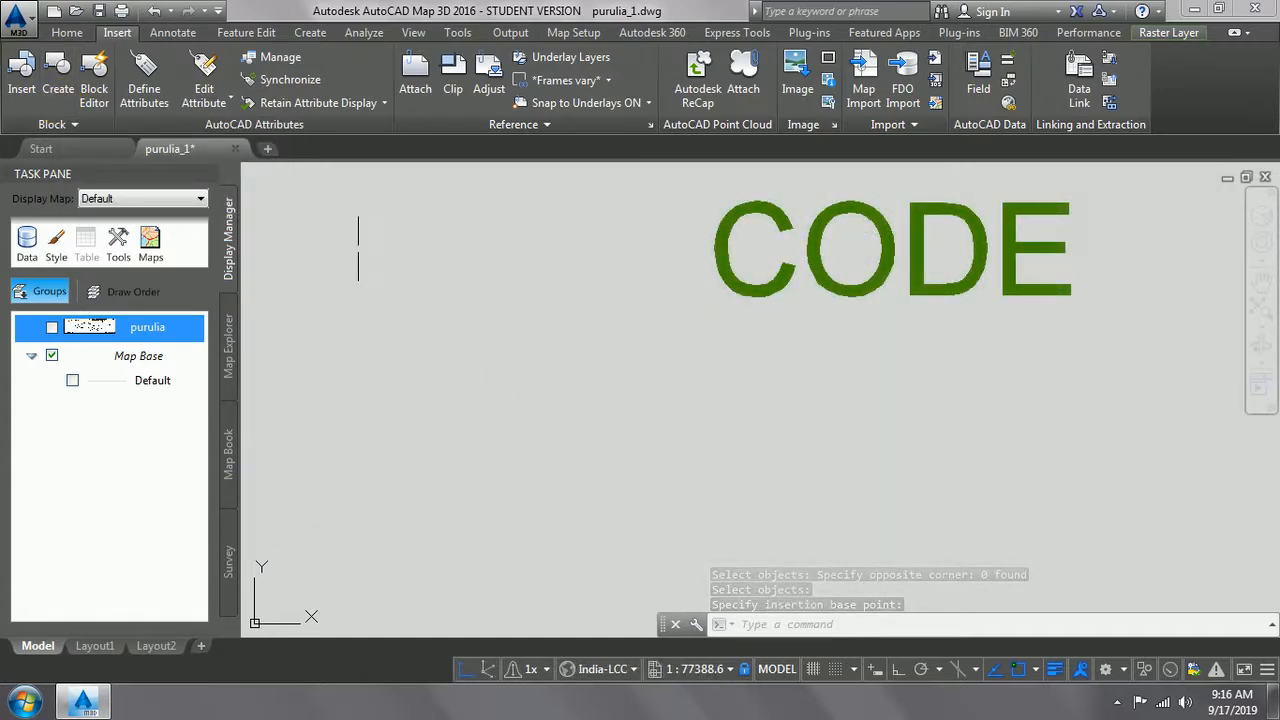
{"action": "left_click", "coordinate": [57, 92]}
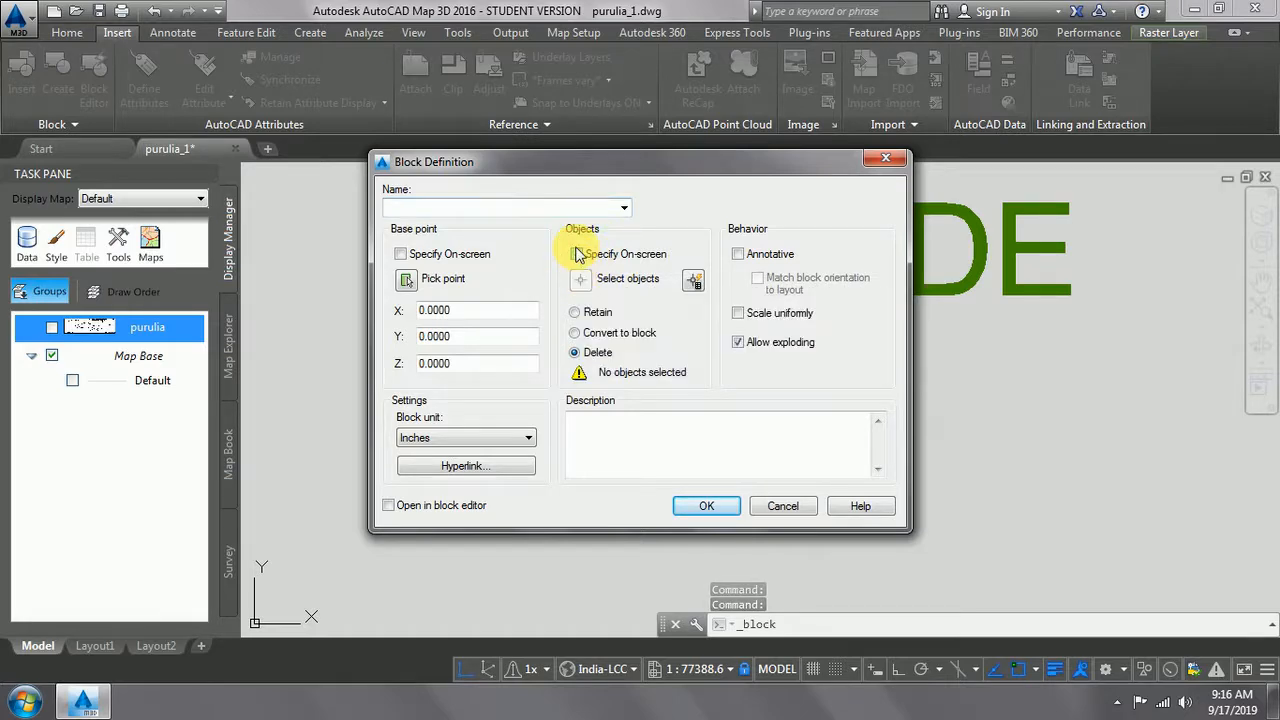
{"action": "left_click", "coordinate": [580, 280]}
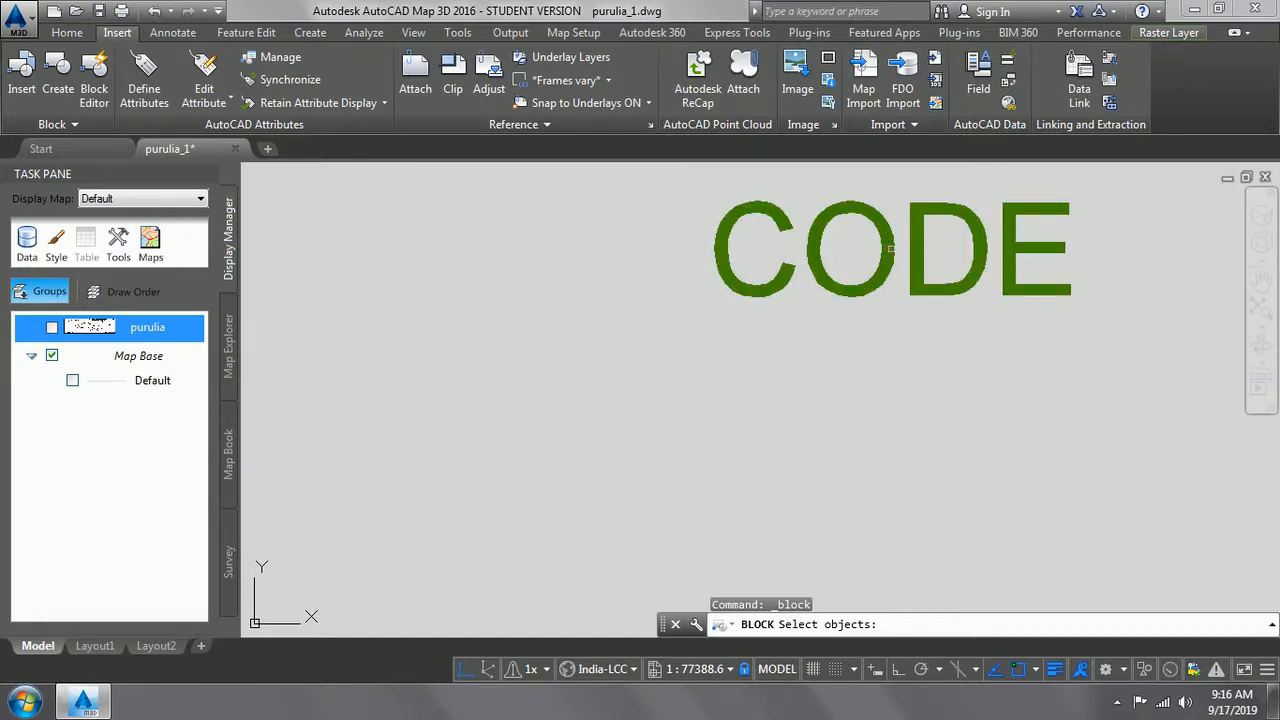
{"action": "left_click", "coordinate": [893, 247]}
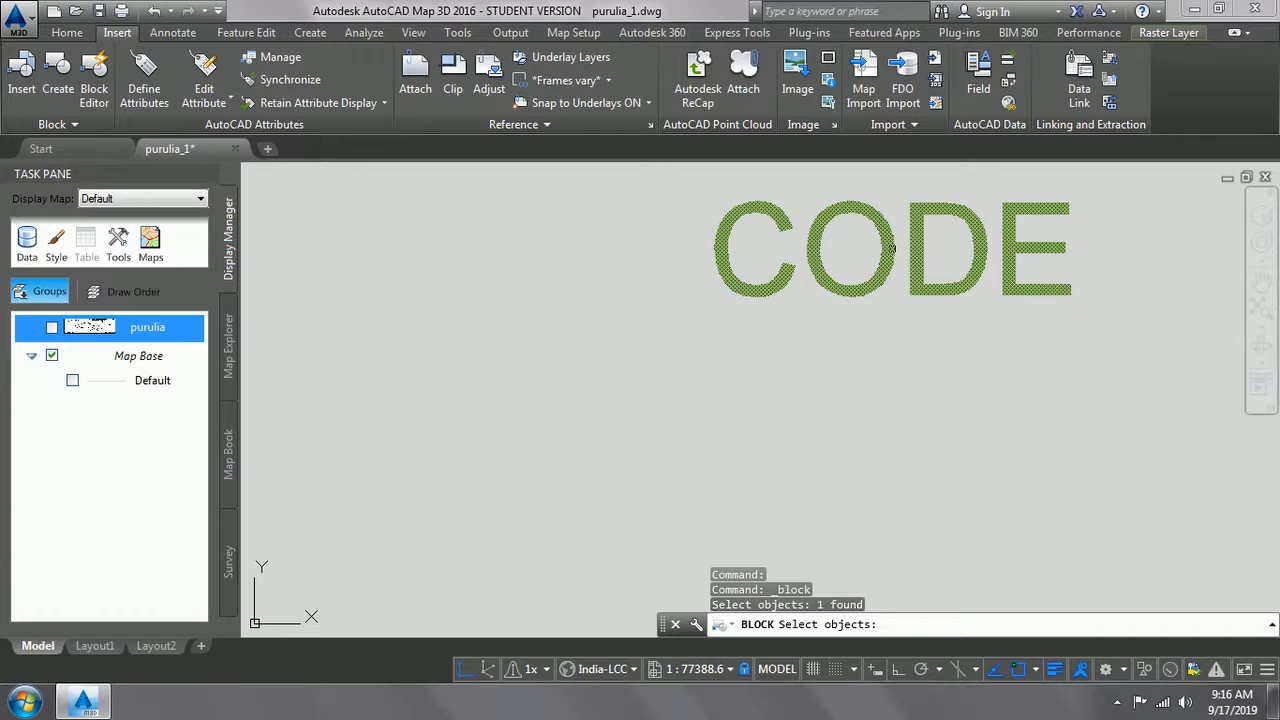
{"action": "right_click", "coordinate": [894, 252]}
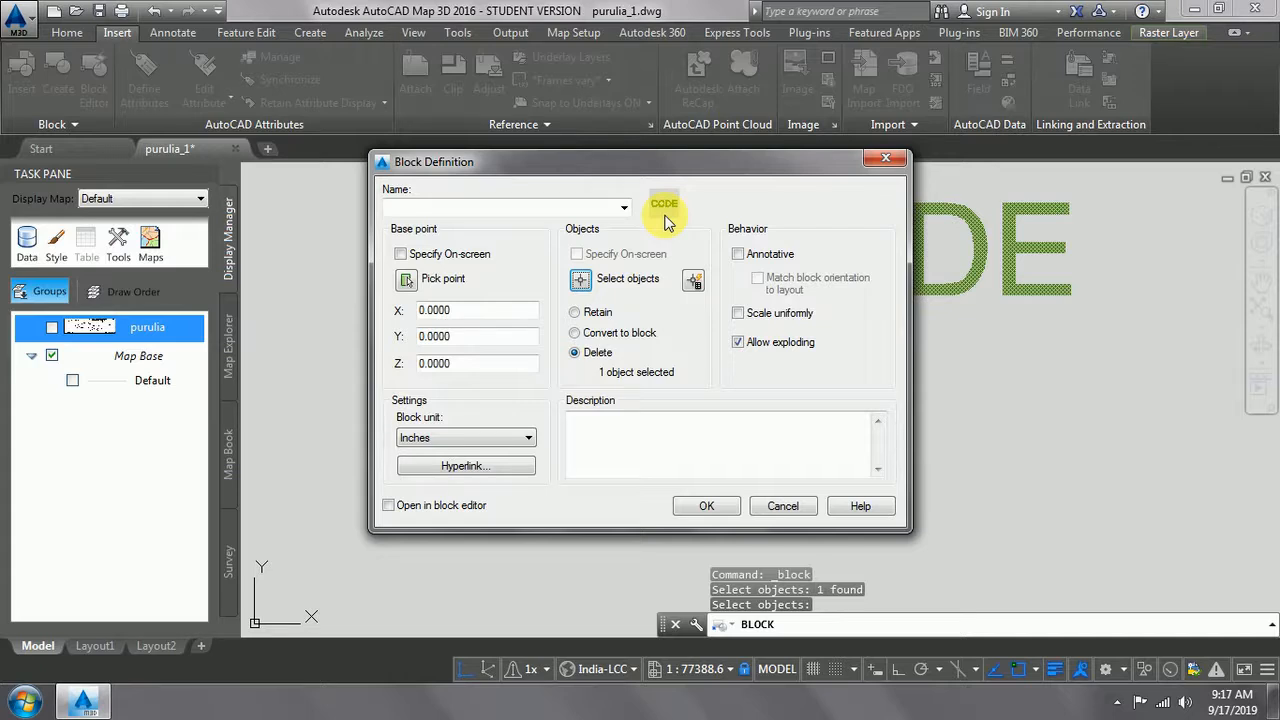
{"action": "left_click", "coordinate": [575, 353]}
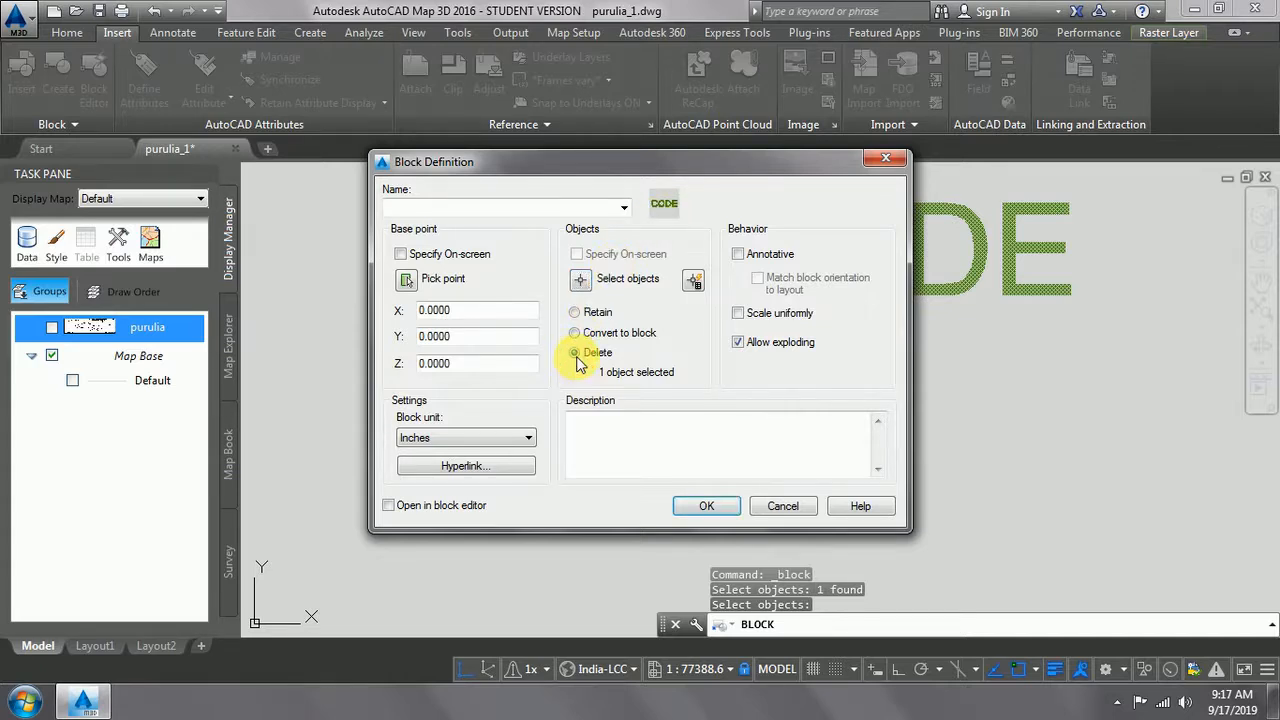
- Try to pick the block's base point near the middle of the CODE text
{"action": "left_click", "coordinate": [406, 281]}
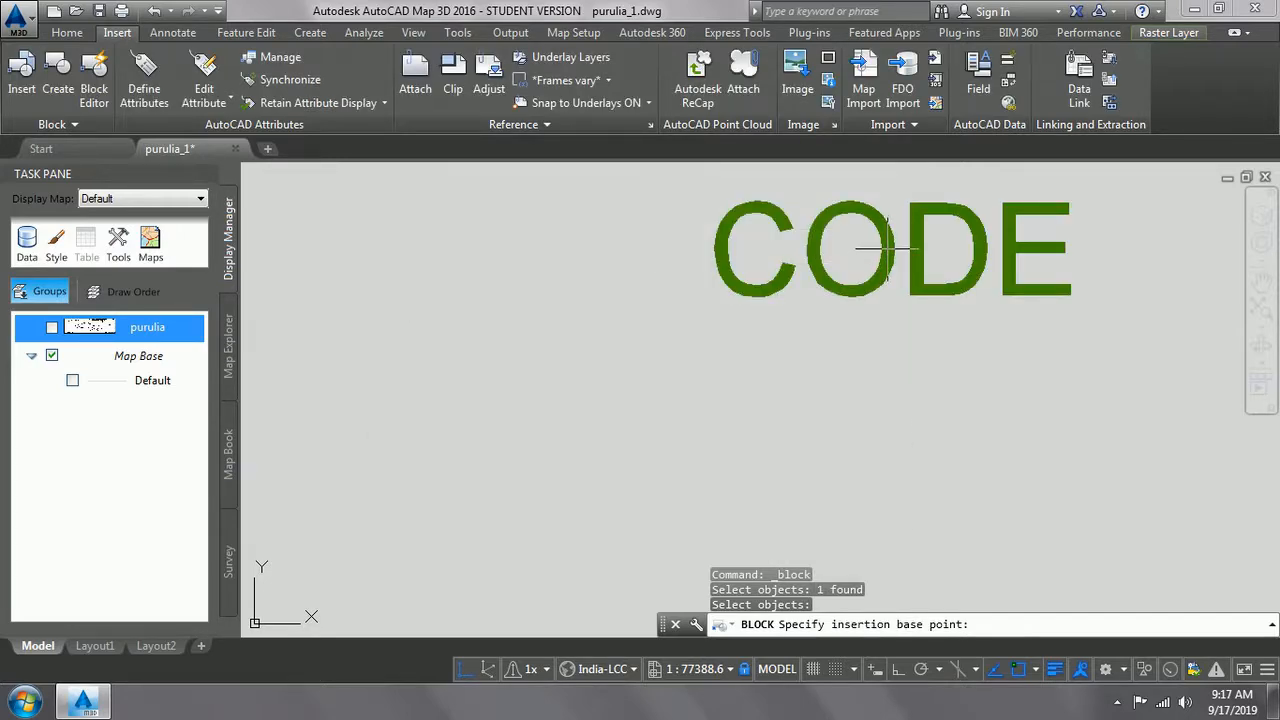
{"action": "left_click", "coordinate": [888, 249]}
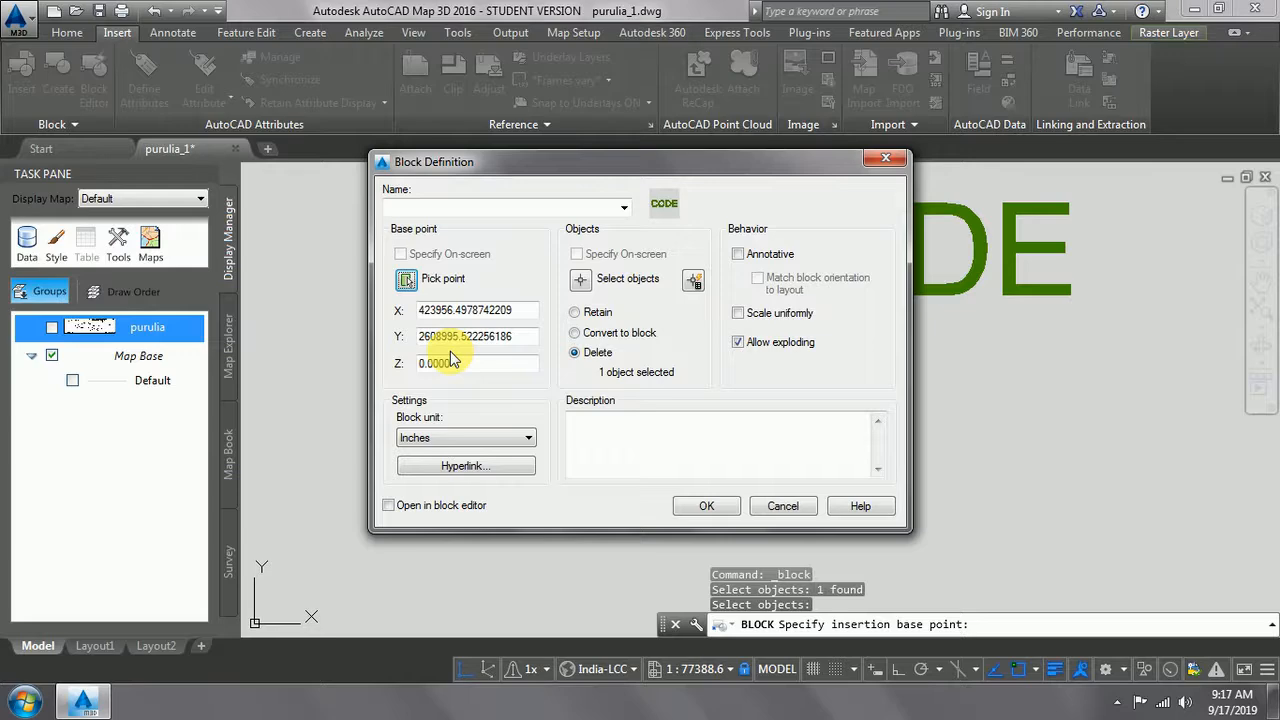
{"action": "left_click", "coordinate": [405, 279]}
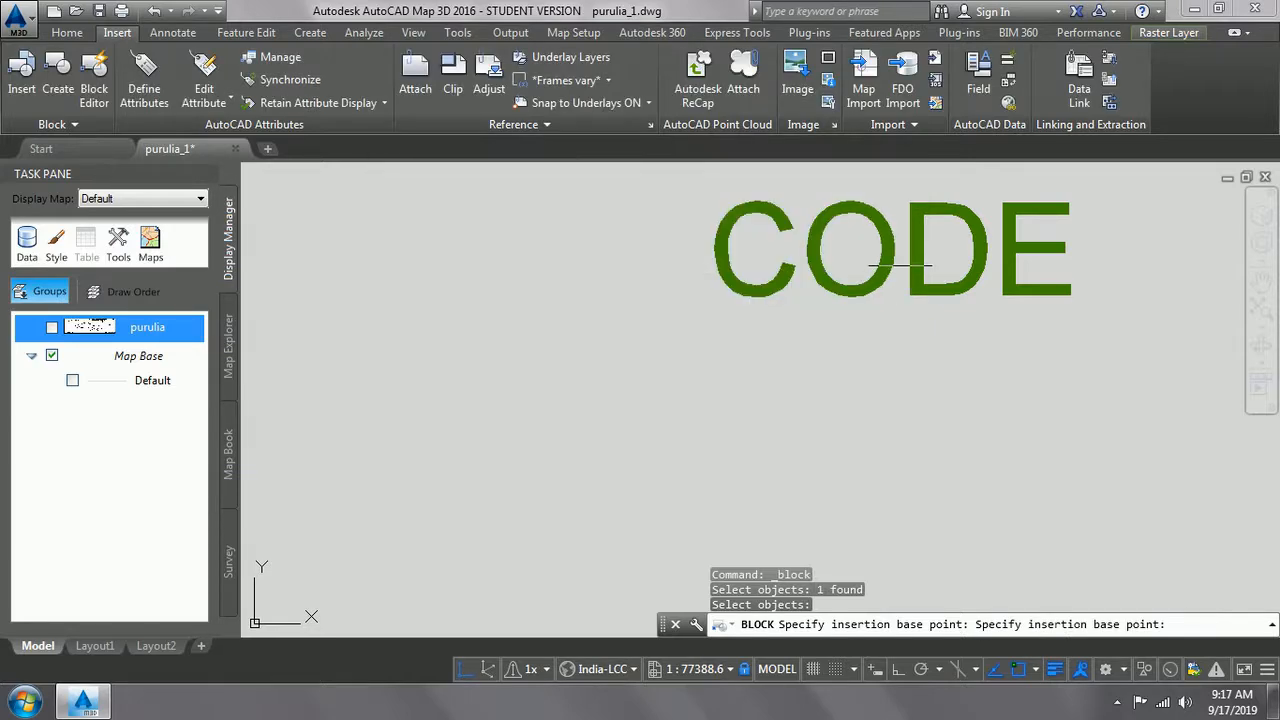
{"action": "key", "text": "F8"}
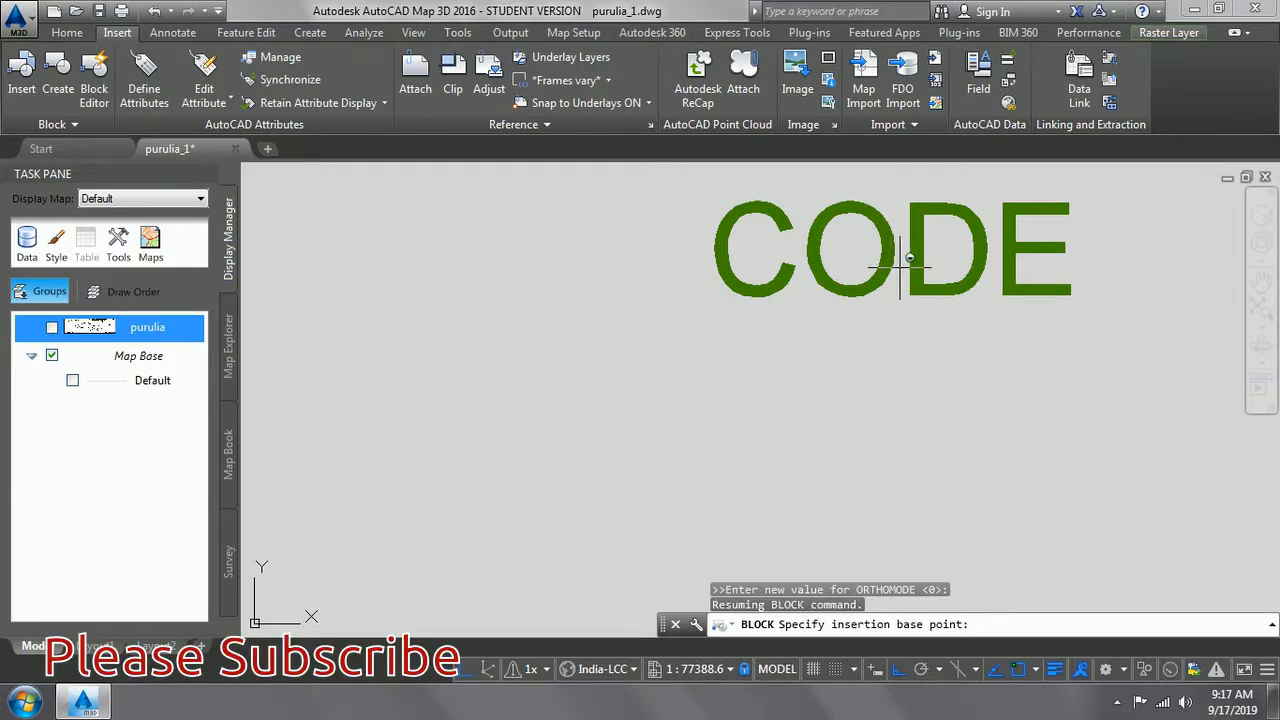
{"action": "left_click", "coordinate": [888, 250]}
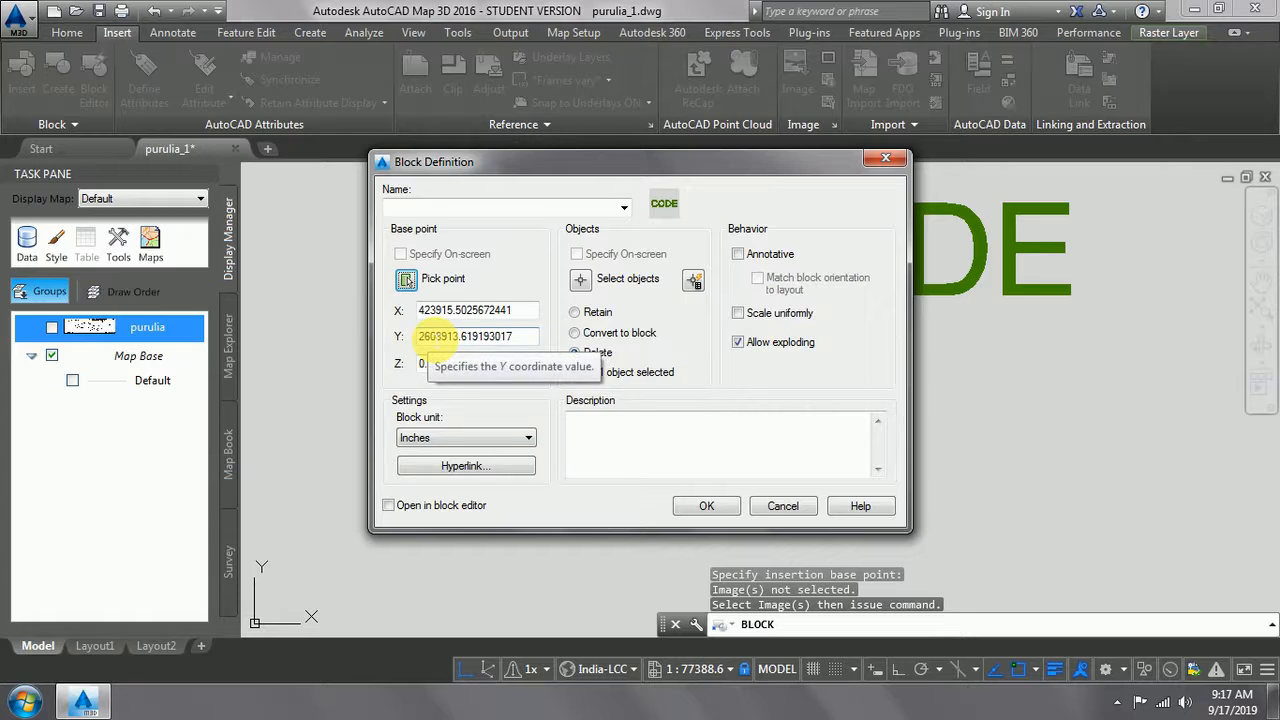
- Set the block's base point to the insertion point at the lower-left corner of the CODE text
{"action": "left_click", "coordinate": [430, 279]}
{"action": "left_click", "coordinate": [1037, 670]}
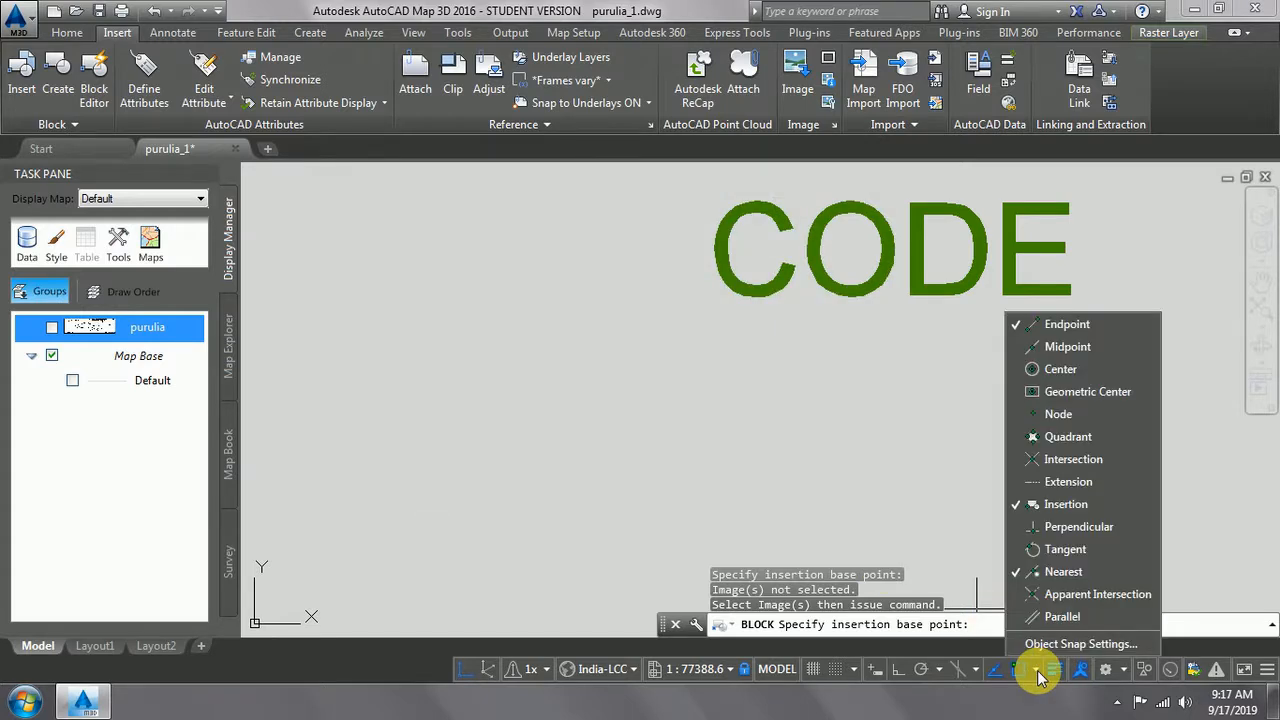
{"action": "left_click", "coordinate": [1037, 670]}
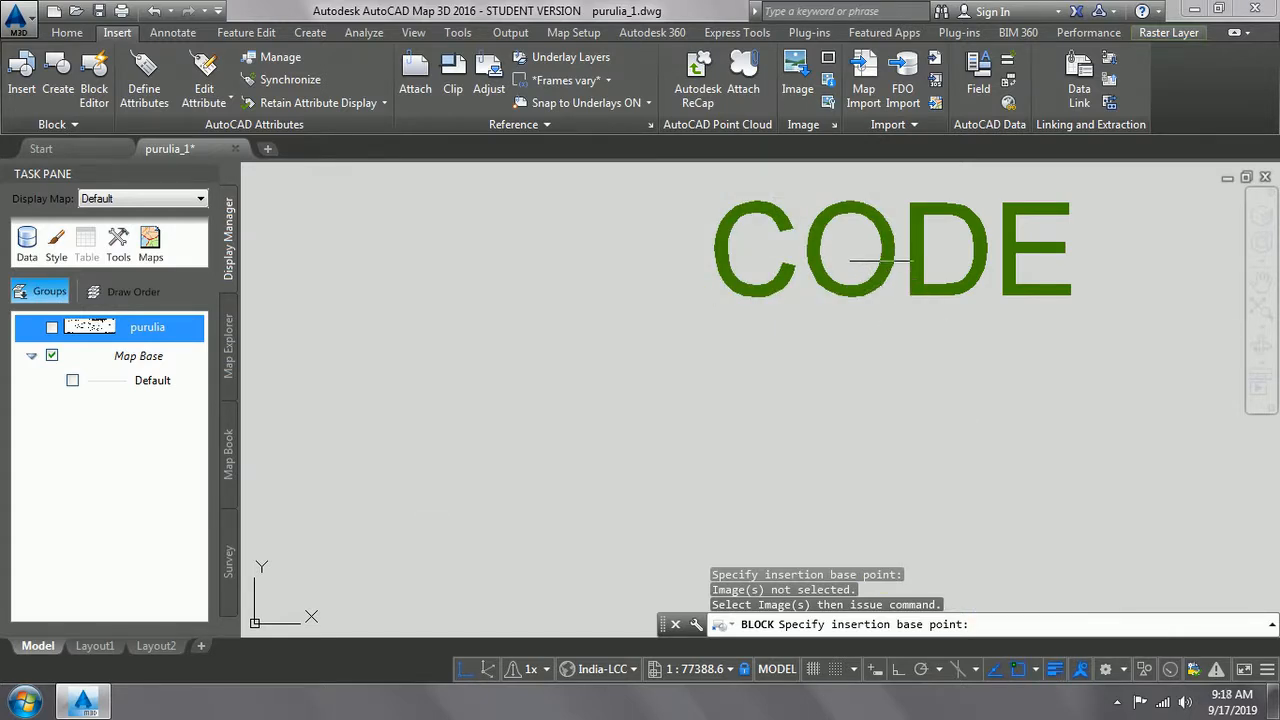
{"action": "right_click", "coordinate": [889, 248], "text": "shift"}
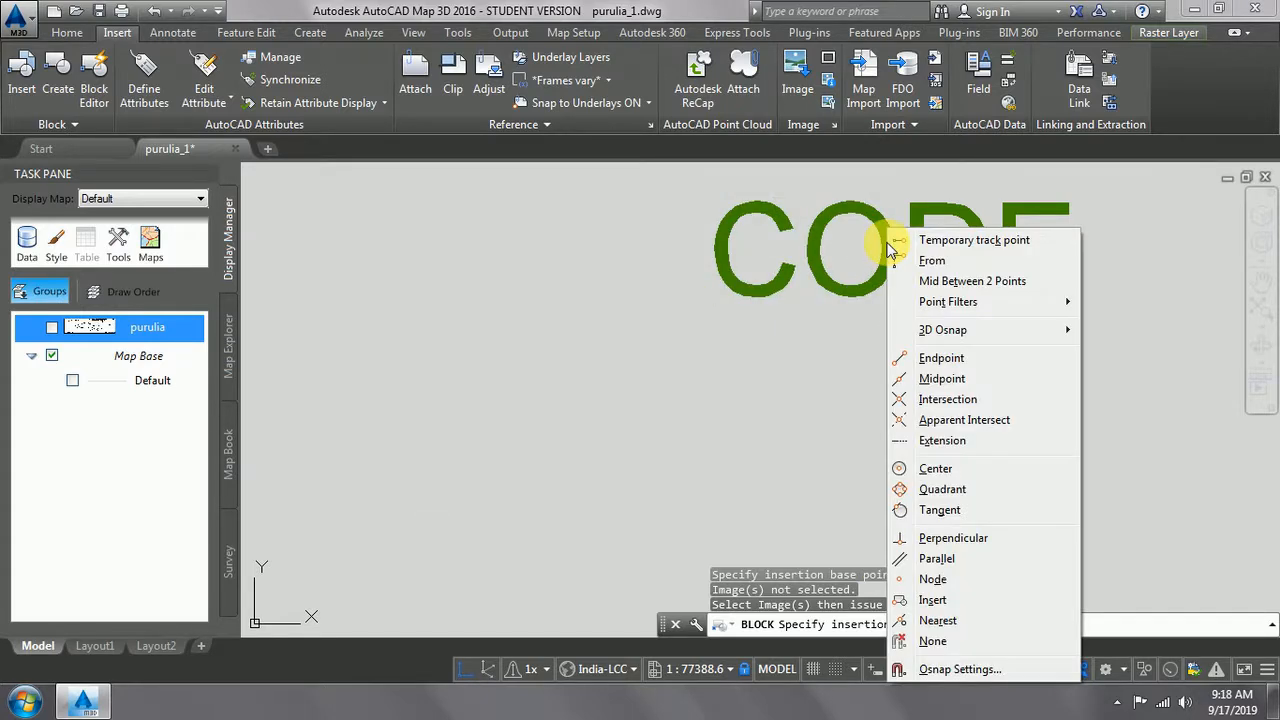
{"action": "left_click", "coordinate": [950, 600]}
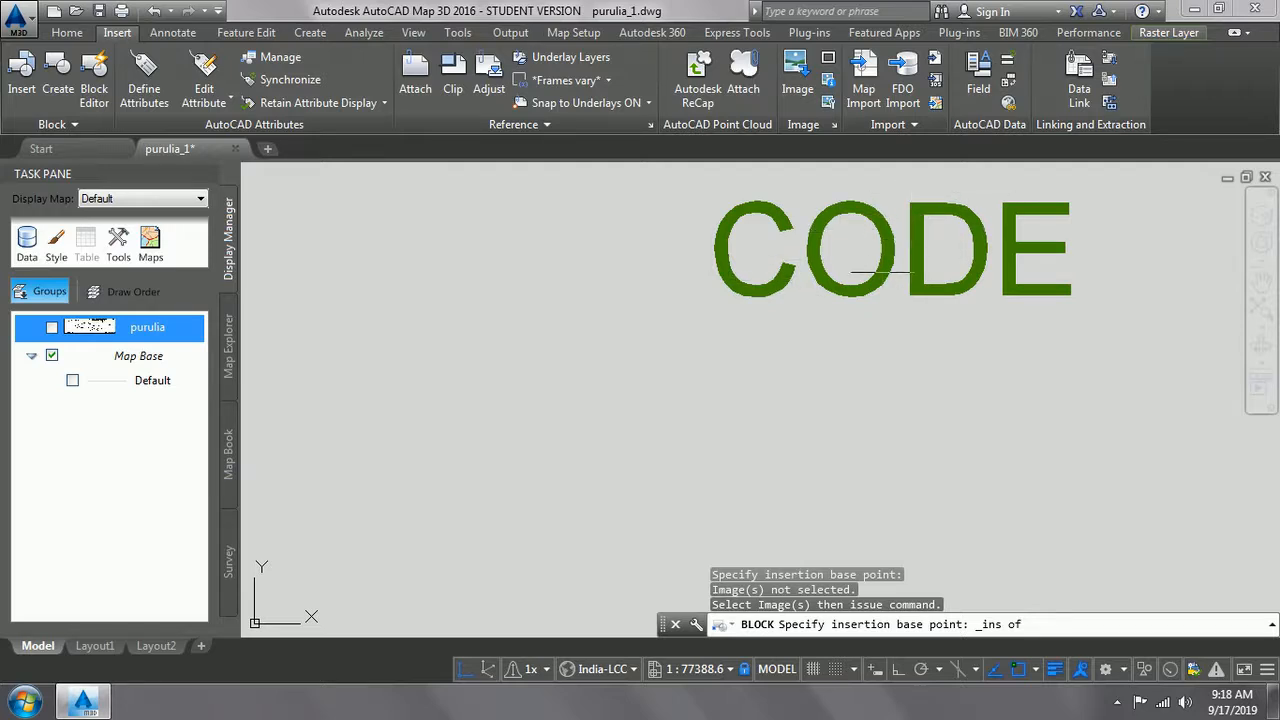
{"action": "left_click", "coordinate": [895, 263]}
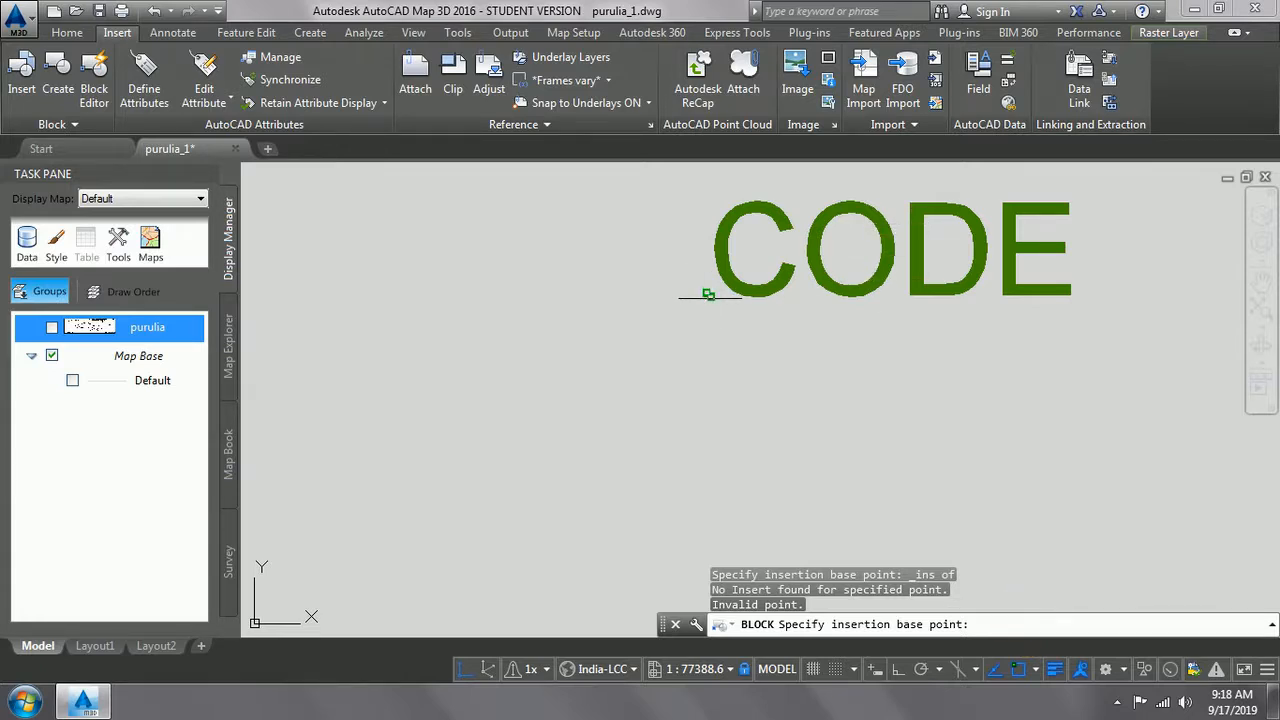
{"action": "left_click", "coordinate": [709, 294]}
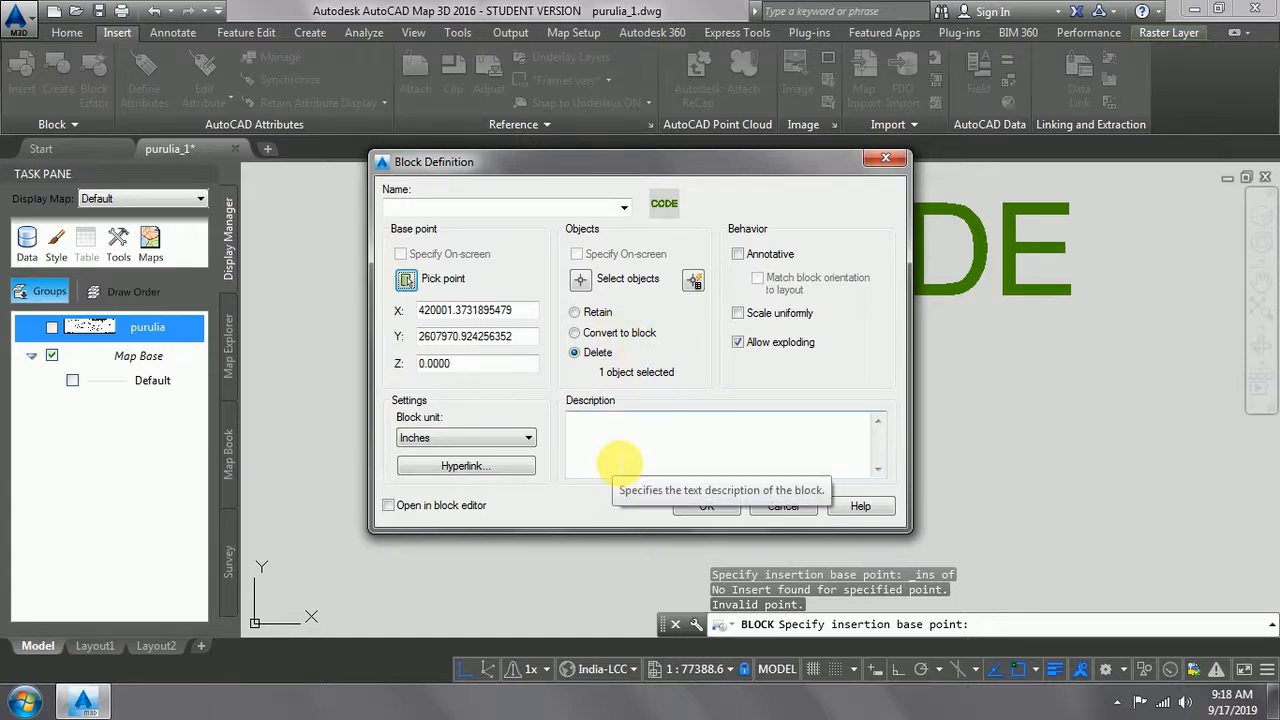
{"action": "left_click", "coordinate": [706, 510]}
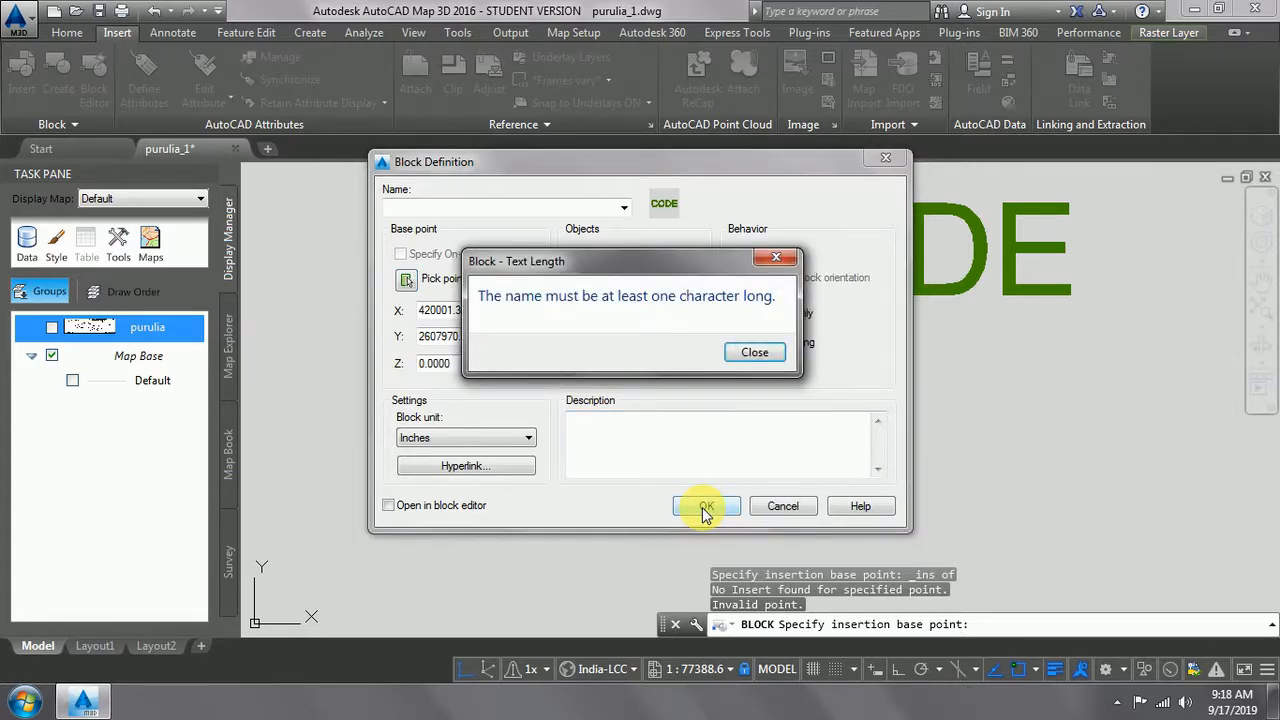
{"action": "left_click", "coordinate": [754, 352]}
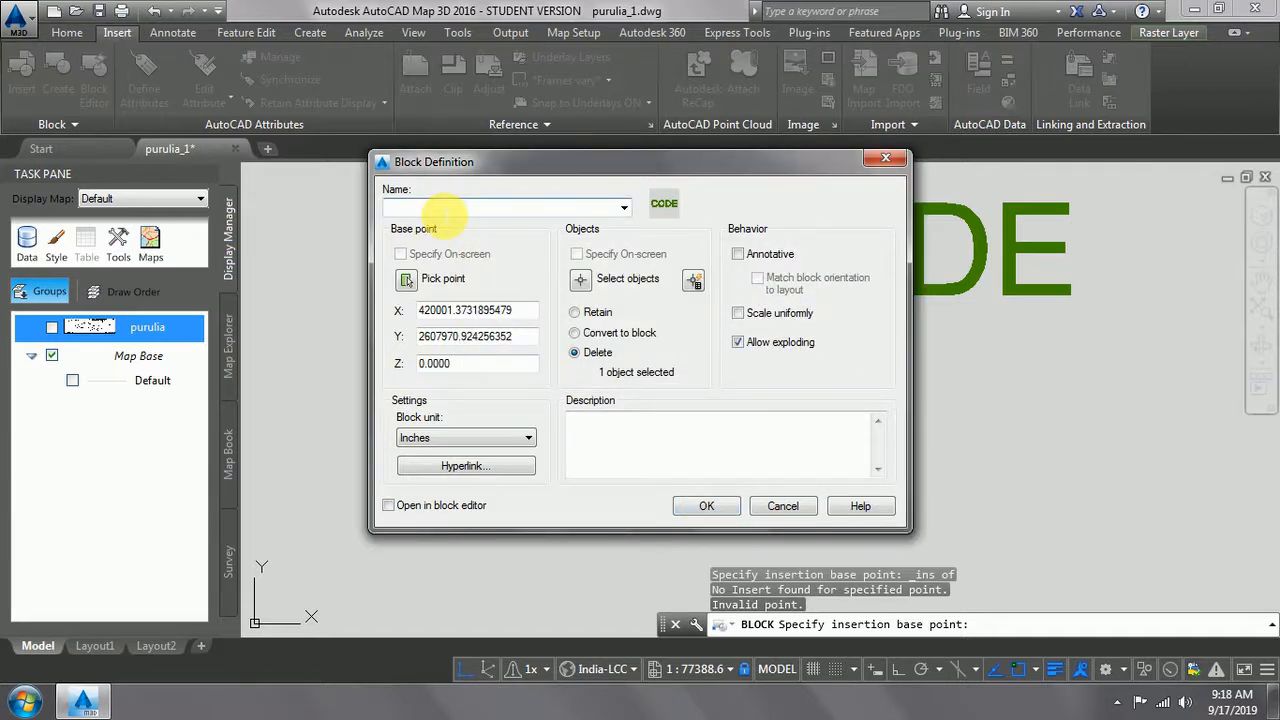
- Name the block Bcode and complete its definition
{"action": "type", "text": "Bcode"}
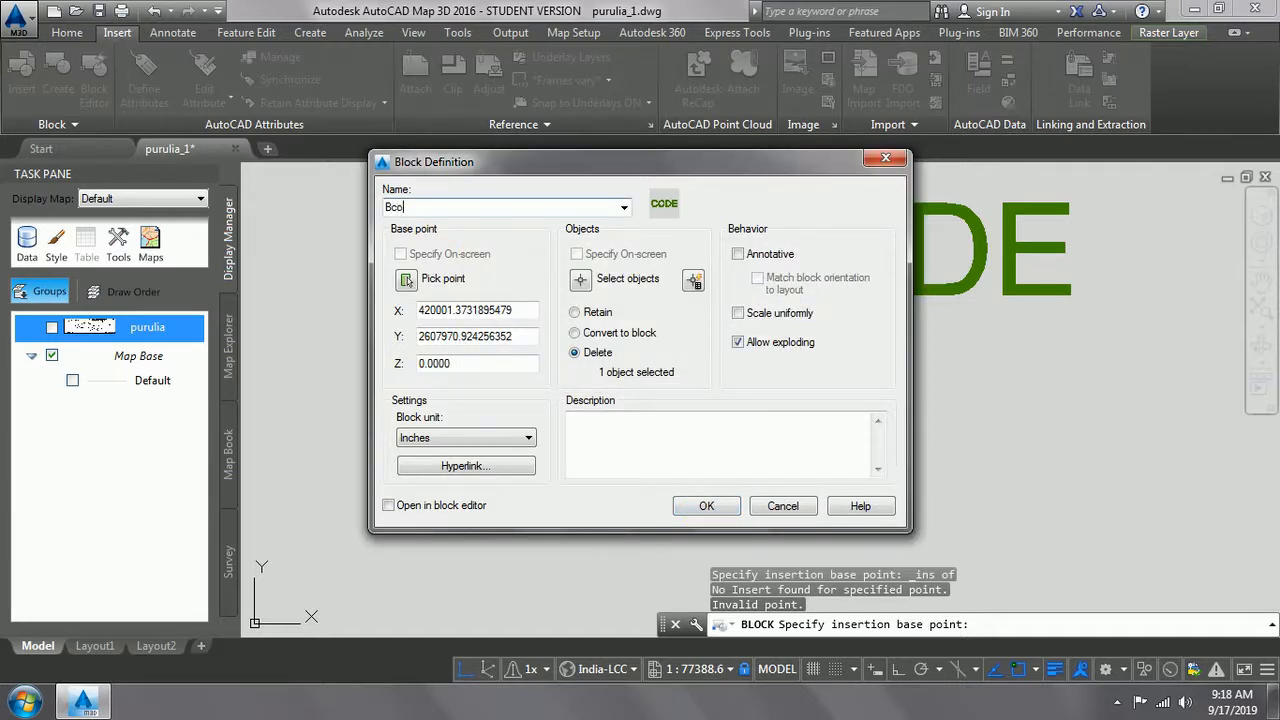
{"action": "left_click", "coordinate": [724, 508]}
{"action": "key", "text": "Escape"}
- Turn on the purulia raster layer so the scanned block map lies behind the boundaries
{"action": "scroll", "coordinate": [509, 417], "scroll_direction": "down", "scroll_amount": 10}
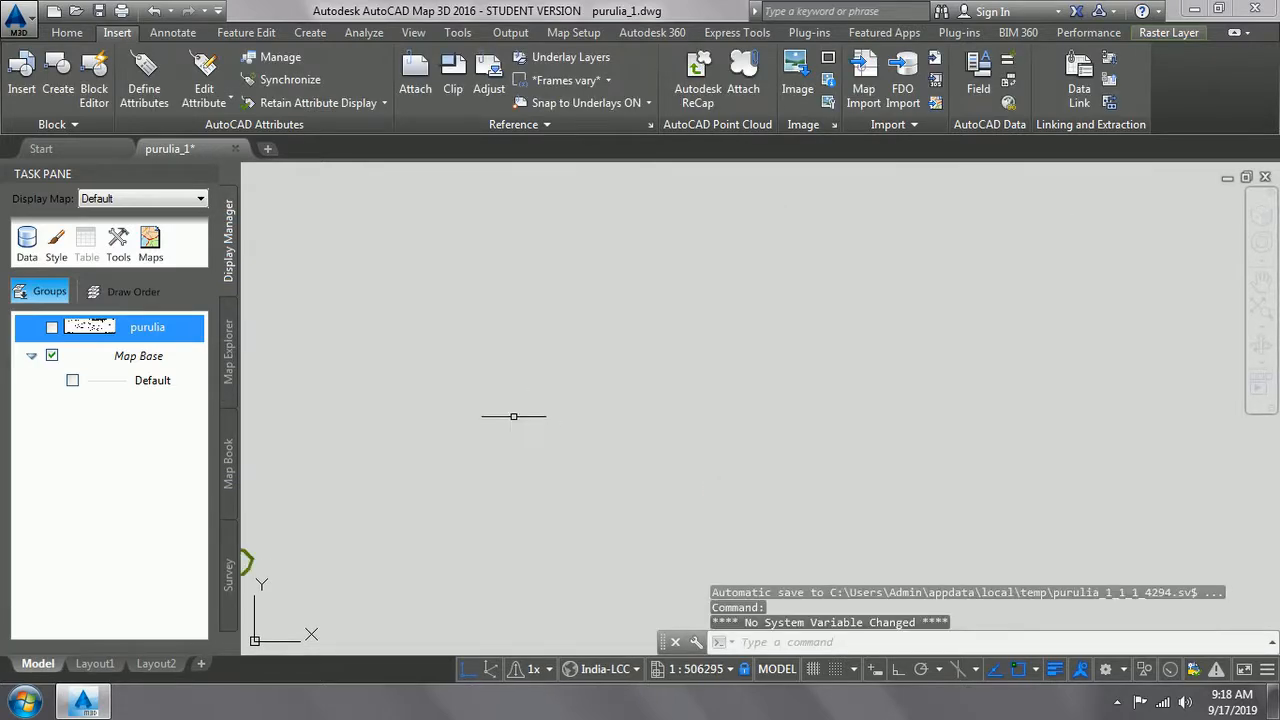
{"action": "scroll", "coordinate": [447, 380], "scroll_direction": "down", "scroll_amount": 2}
{"action": "middle_click_drag", "start_coordinate": [360, 425], "coordinate": [657, 386]}
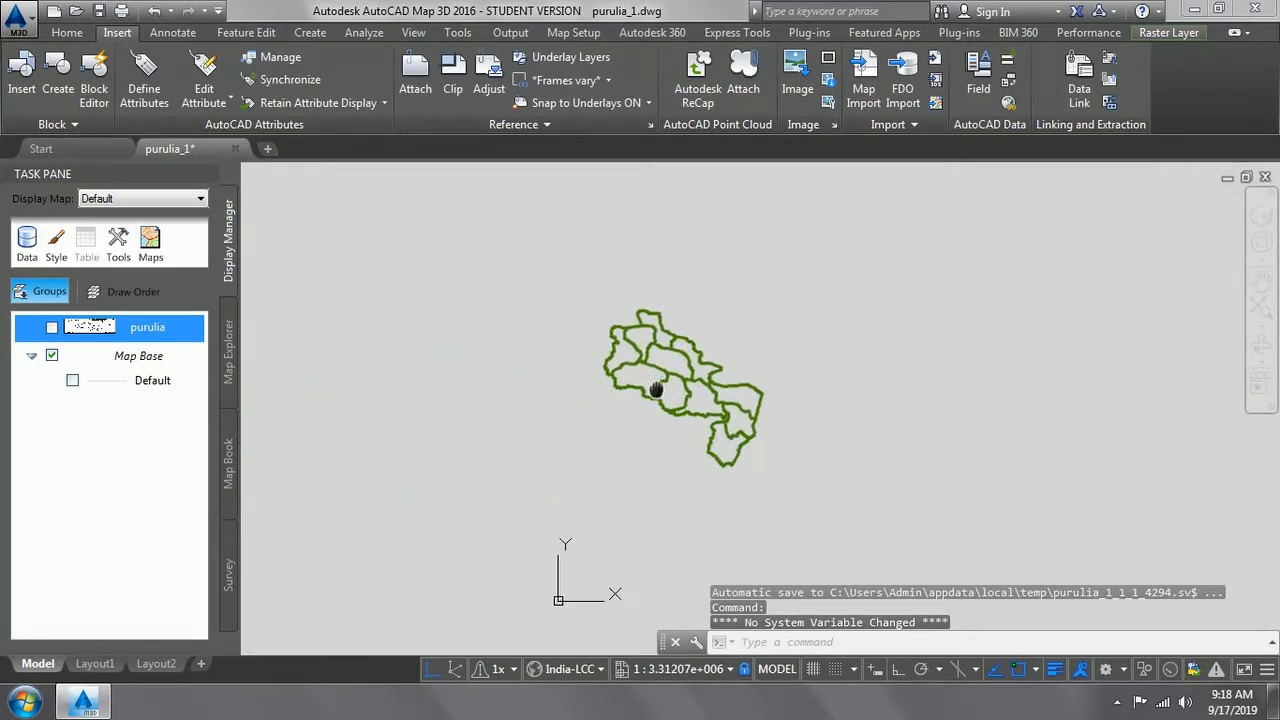
{"action": "scroll", "coordinate": [666, 386], "scroll_direction": "up", "scroll_amount": 6}
{"action": "scroll", "coordinate": [666, 386], "scroll_direction": "down", "scroll_amount": 5}
{"action": "scroll", "coordinate": [660, 380], "scroll_direction": "up", "scroll_amount": 3}
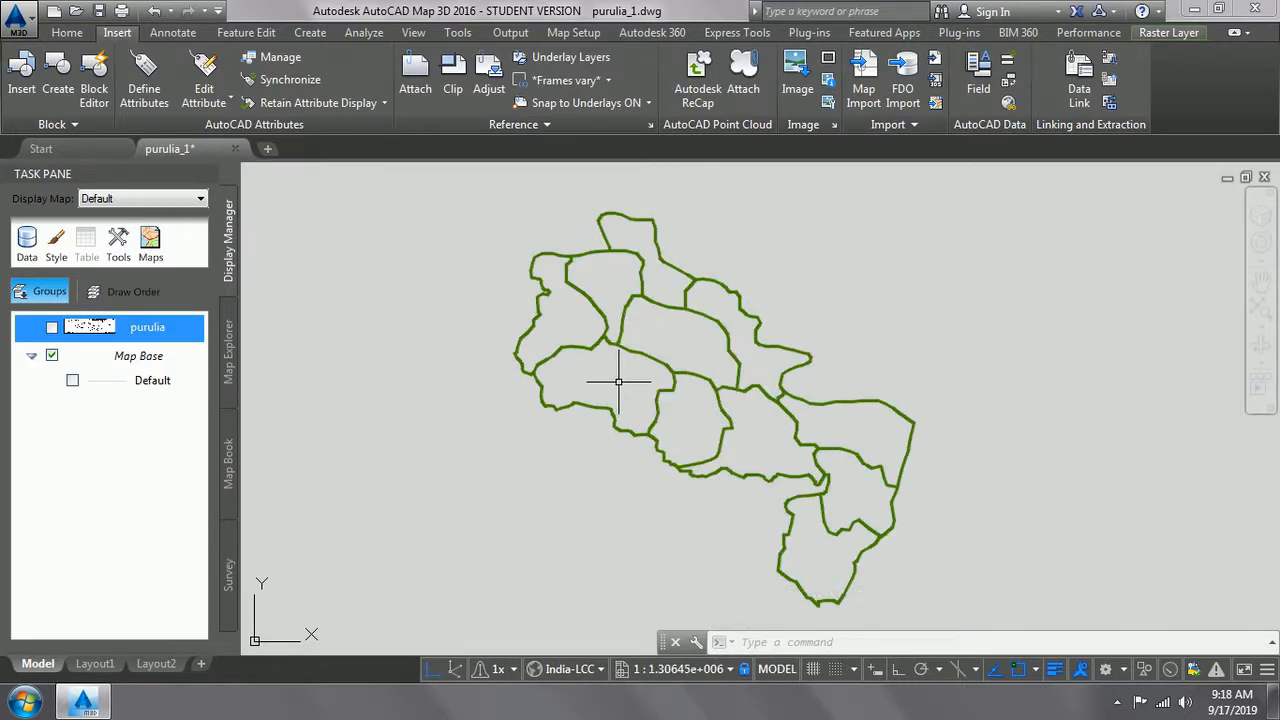
{"action": "left_click", "coordinate": [52, 327]}
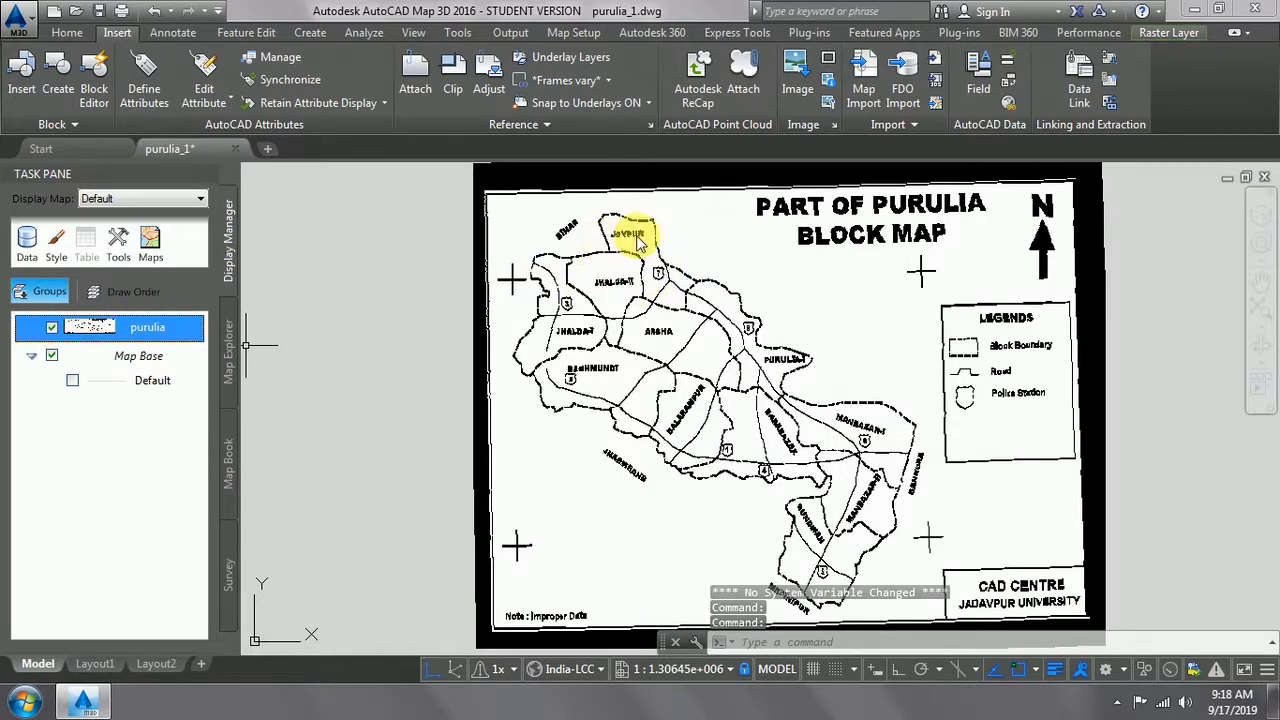
- Insert the Bcode block just above the JHALDA-II label with block code I
{"action": "scroll", "coordinate": [620, 270], "scroll_direction": "up", "scroll_amount": 2}
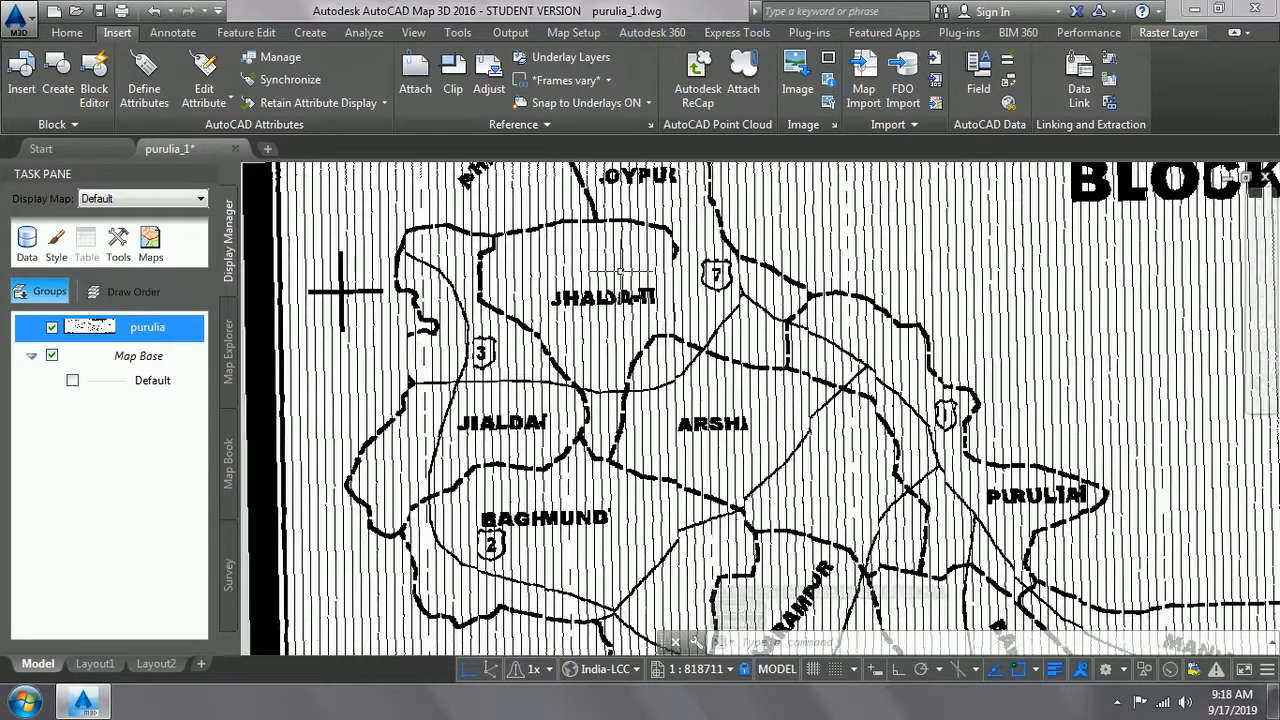
{"action": "scroll", "coordinate": [620, 270], "scroll_direction": "up", "scroll_amount": 2}
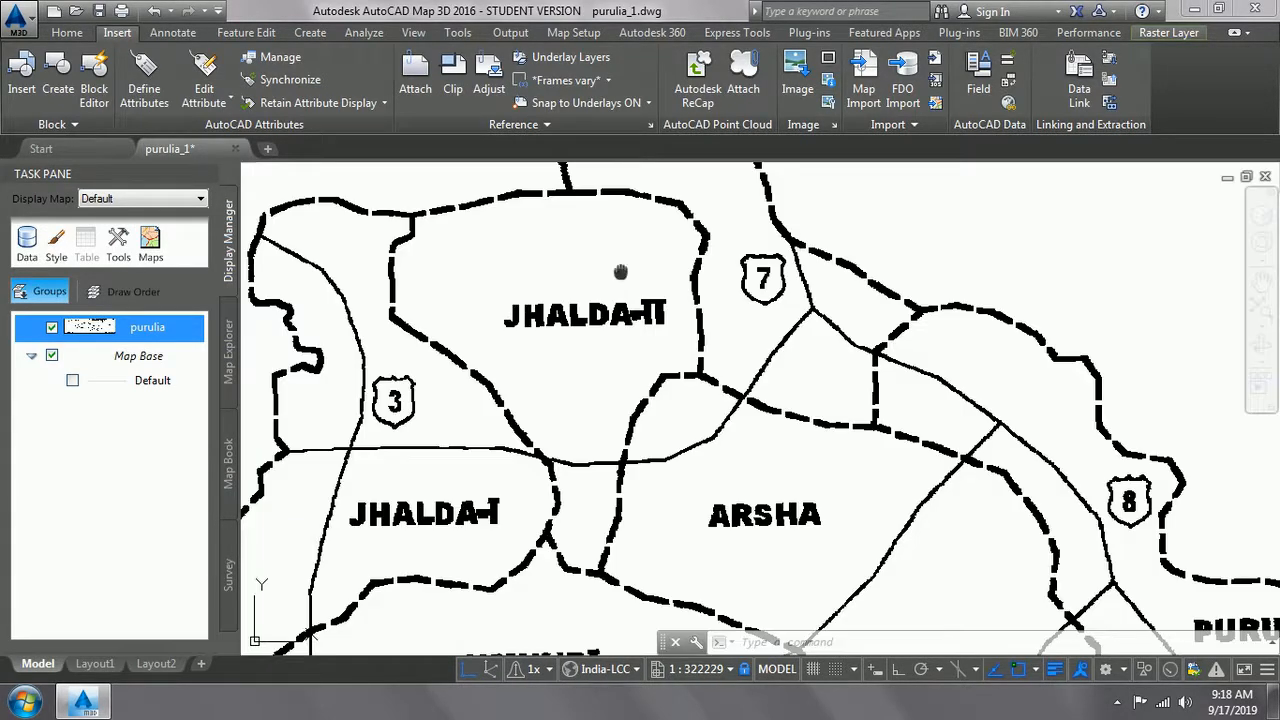
{"action": "middle_click_drag", "start_coordinate": [620, 272], "coordinate": [612, 353]}
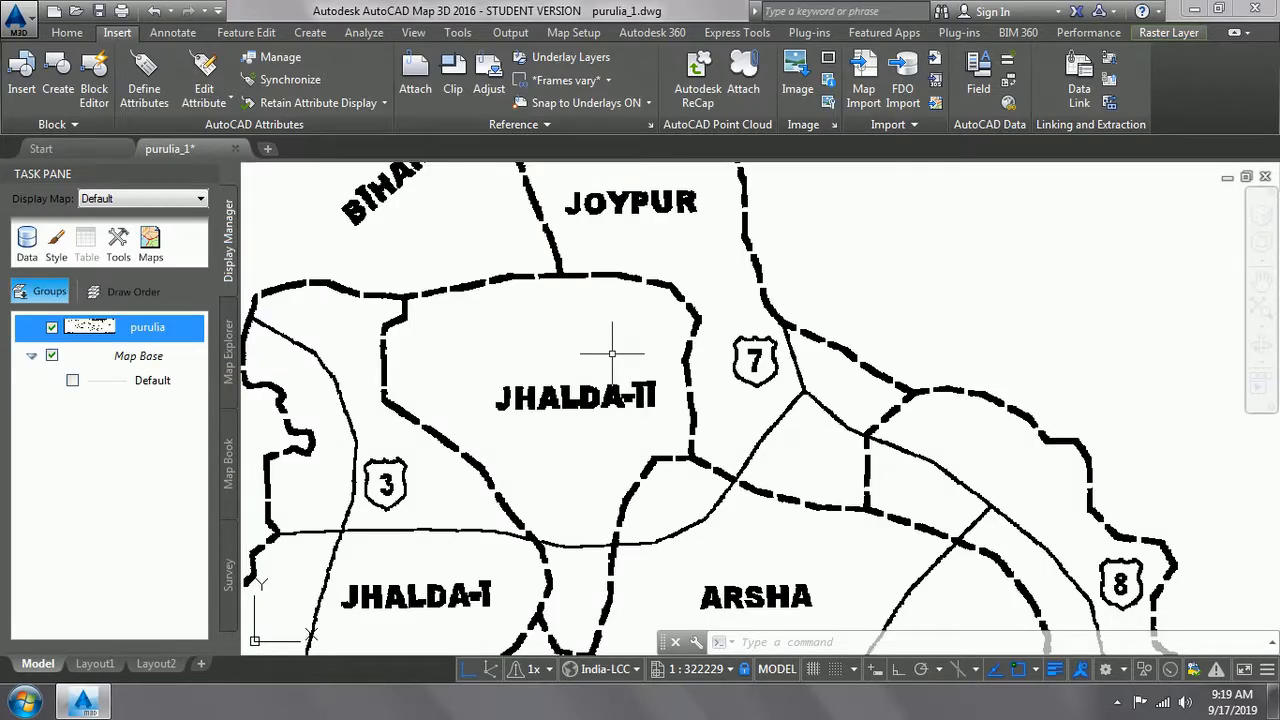
{"action": "scroll", "coordinate": [612, 353], "scroll_direction": "down", "scroll_amount": 1}
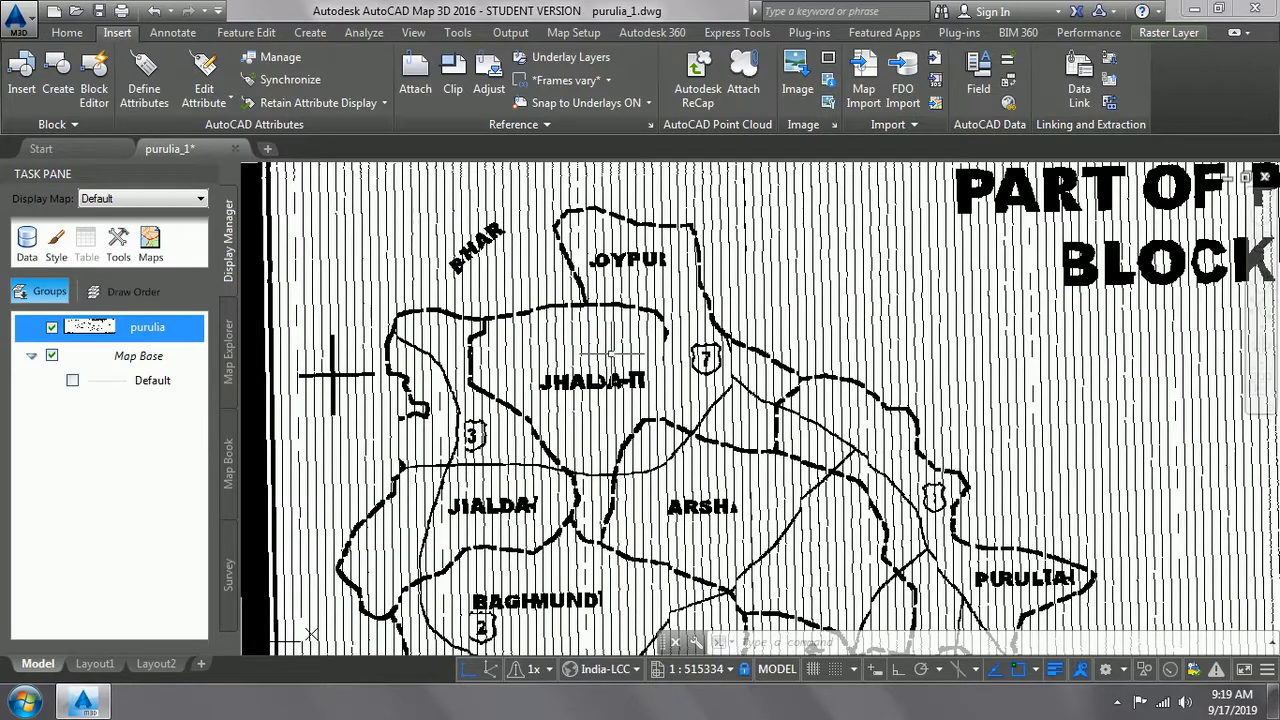
{"action": "scroll", "coordinate": [580, 369], "scroll_direction": "up", "scroll_amount": 1}
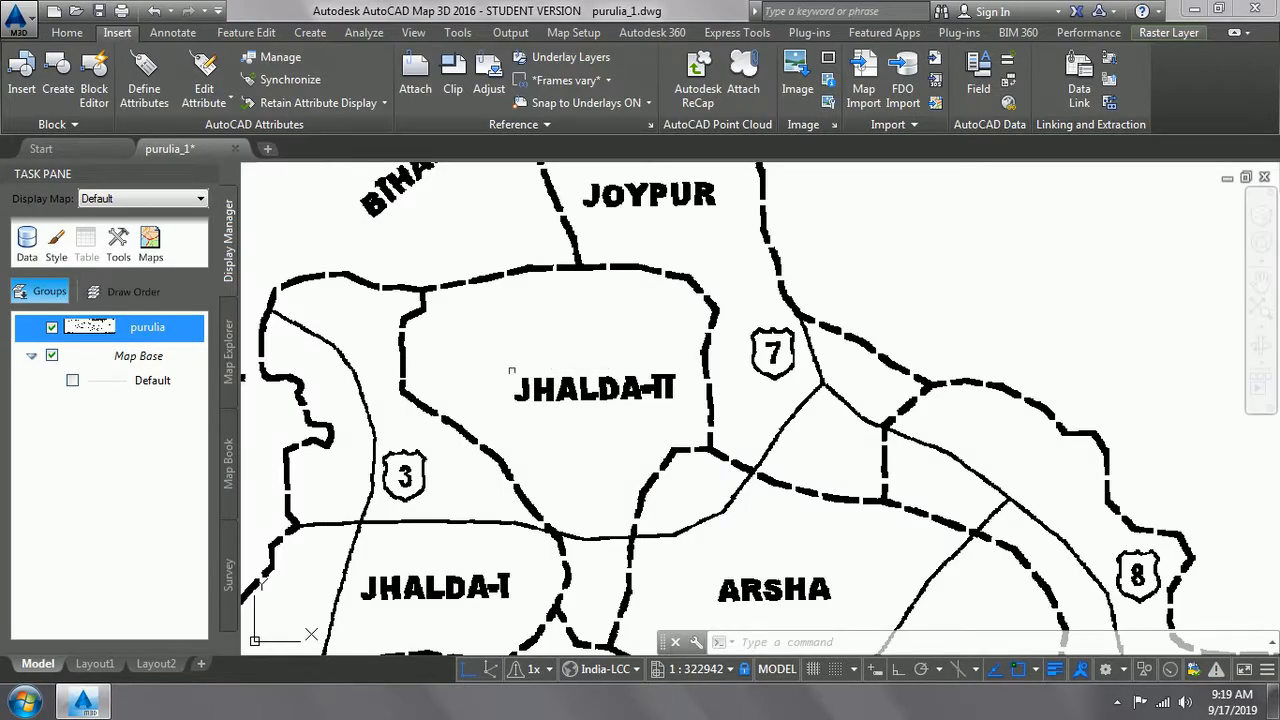
{"action": "left_click", "coordinate": [22, 80]}
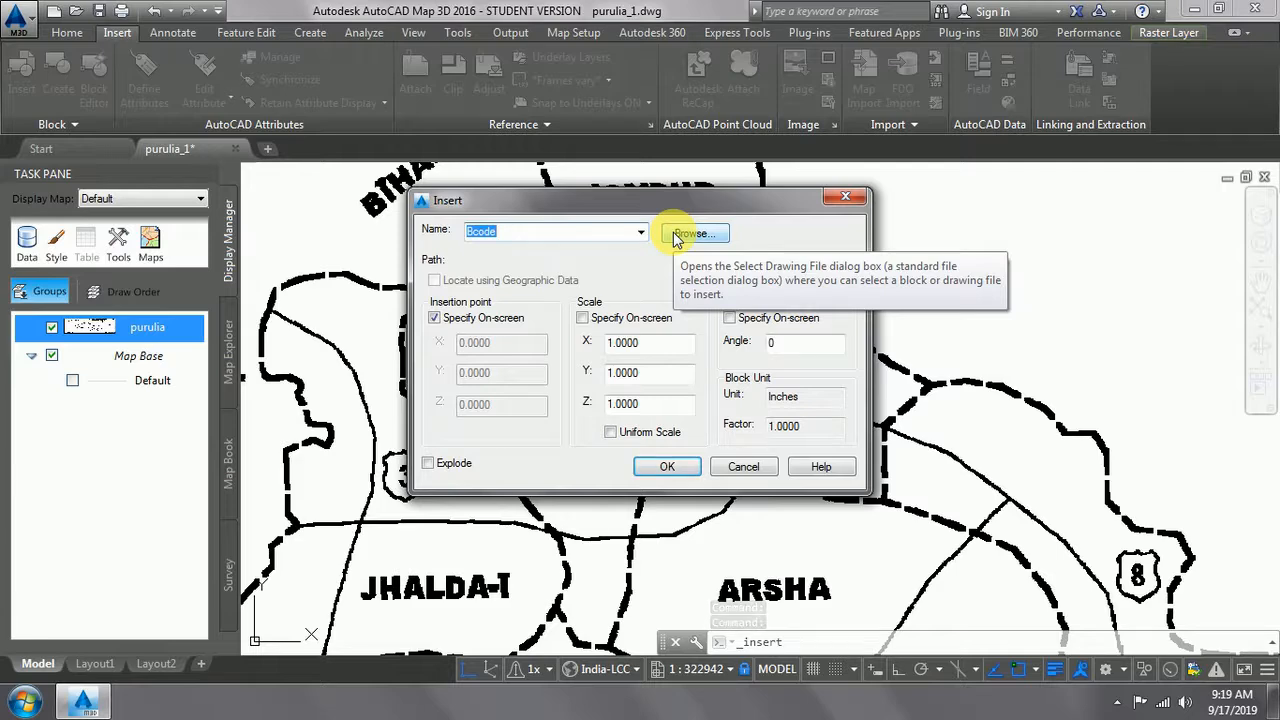
{"action": "left_click", "coordinate": [652, 468]}
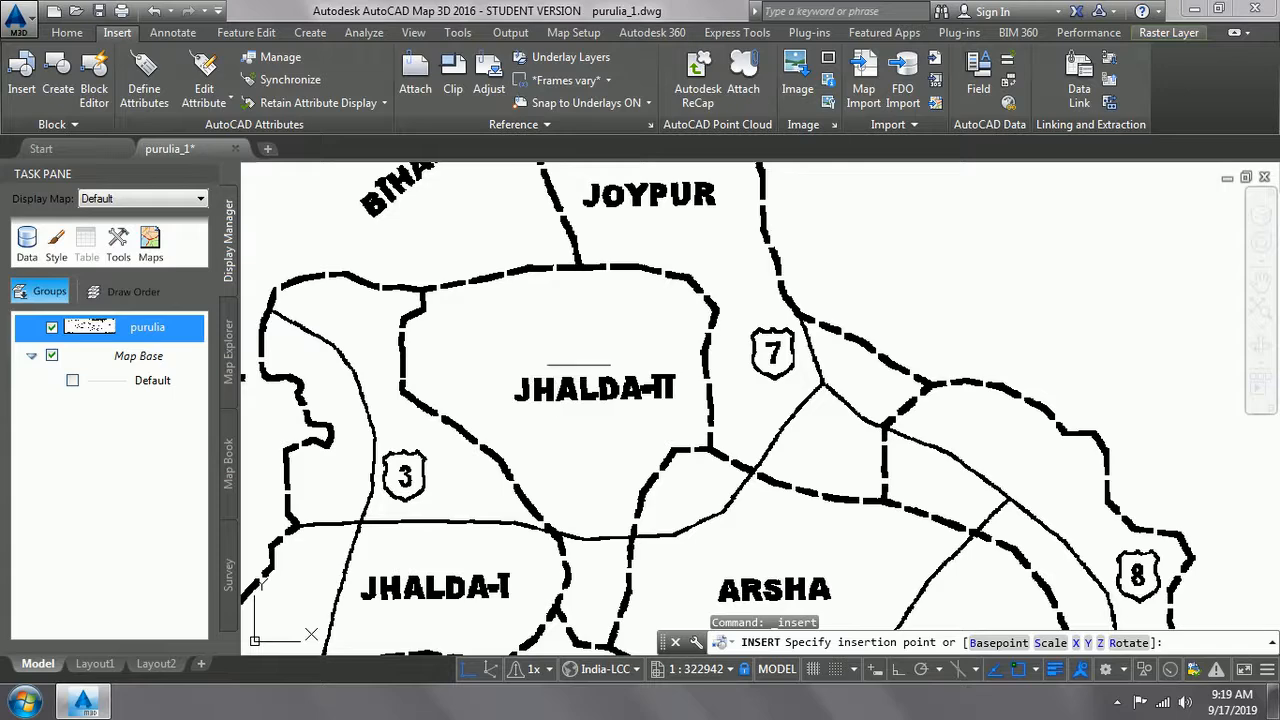
{"action": "left_click", "coordinate": [583, 365]}
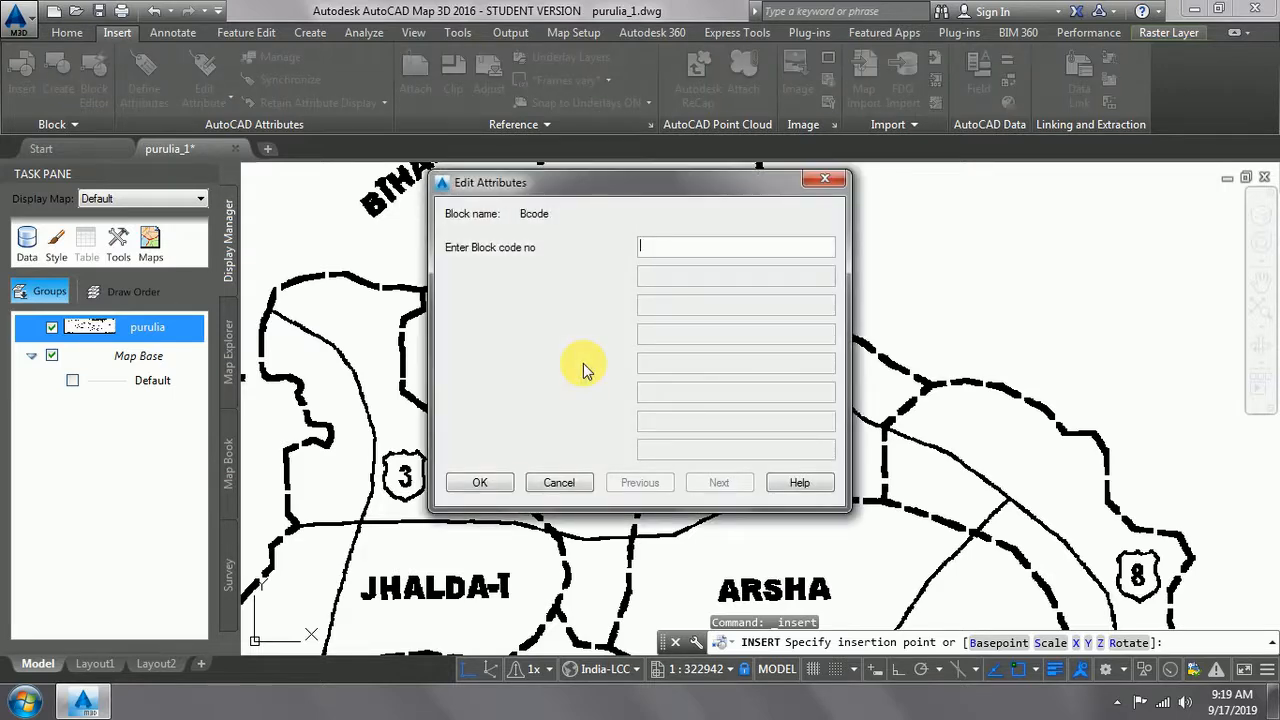
{"action": "left_click", "coordinate": [497, 490]}
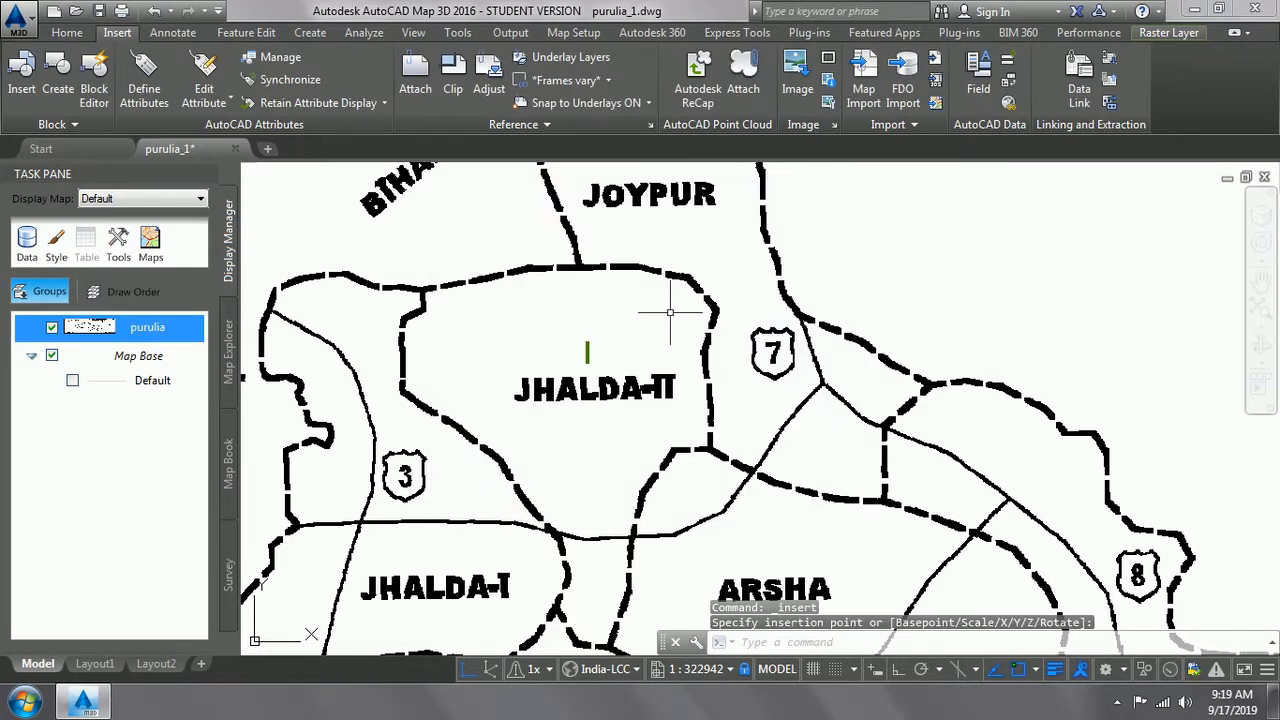
- Insert the Bcode block below the JOYPUR label with block code J
{"action": "left_click", "coordinate": [22, 70]}
{"action": "left_click", "coordinate": [668, 466]}
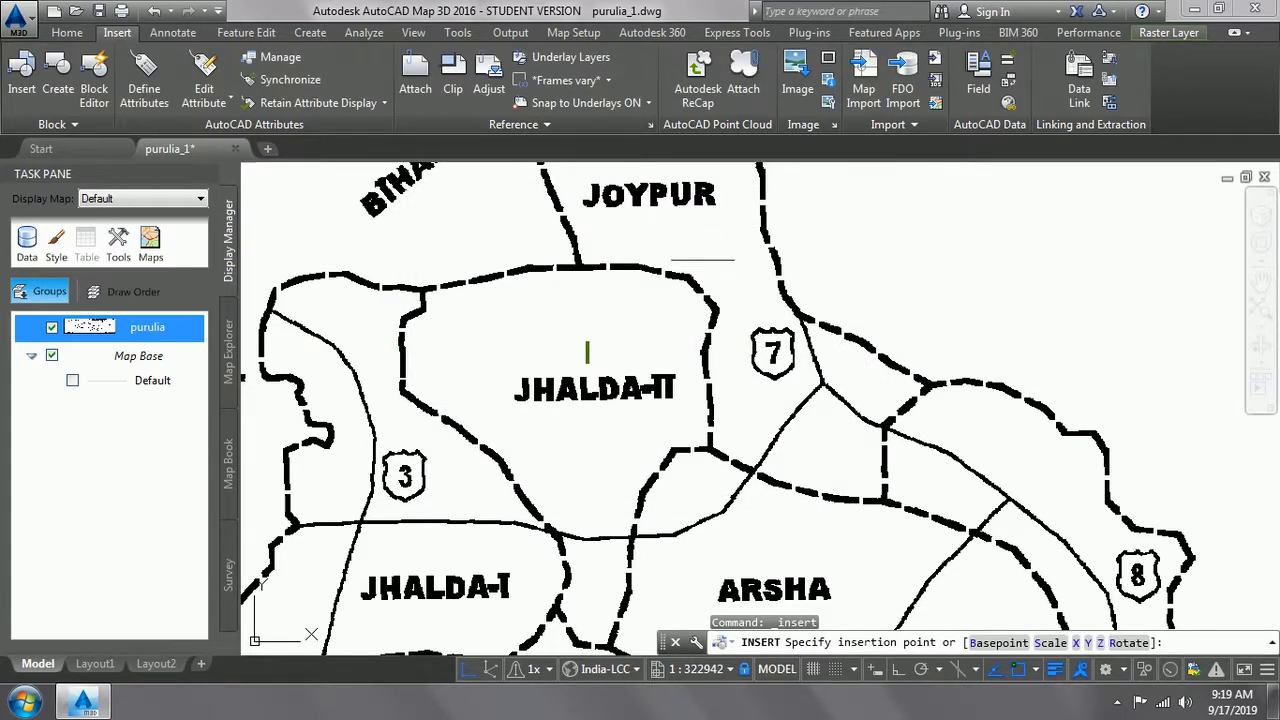
{"action": "left_click", "coordinate": [713, 237]}
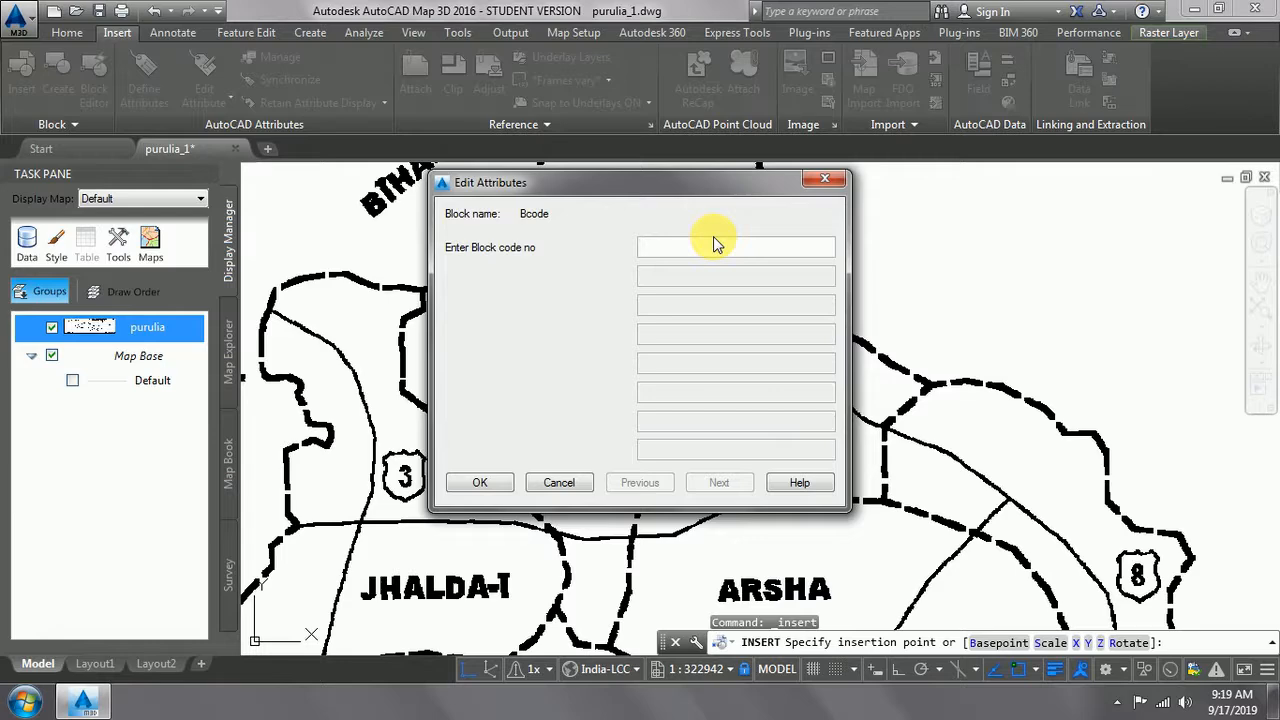
{"action": "type", "text": "J"}
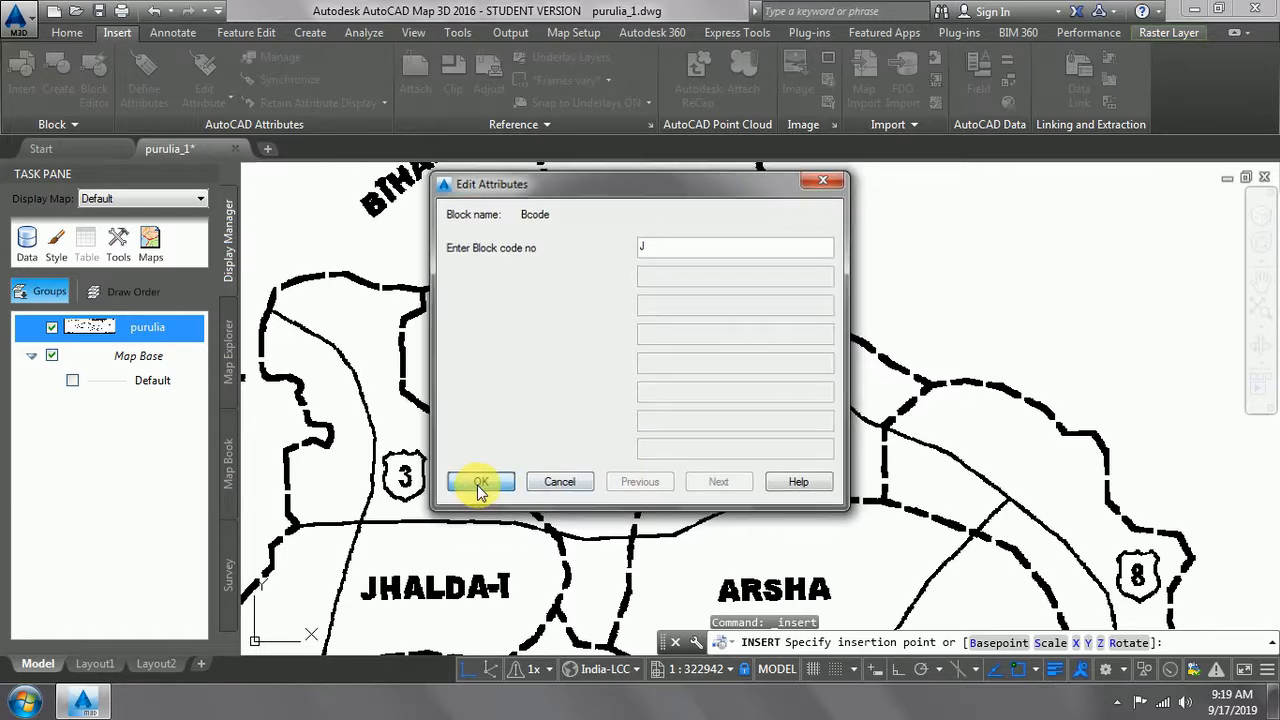
{"action": "left_click", "coordinate": [479, 482]}
- Insert the Bcode block in the JHALDA-I area, just east of police station marker 3, with block code A
{"action": "scroll", "coordinate": [492, 456], "scroll_direction": "down", "scroll_amount": 2}
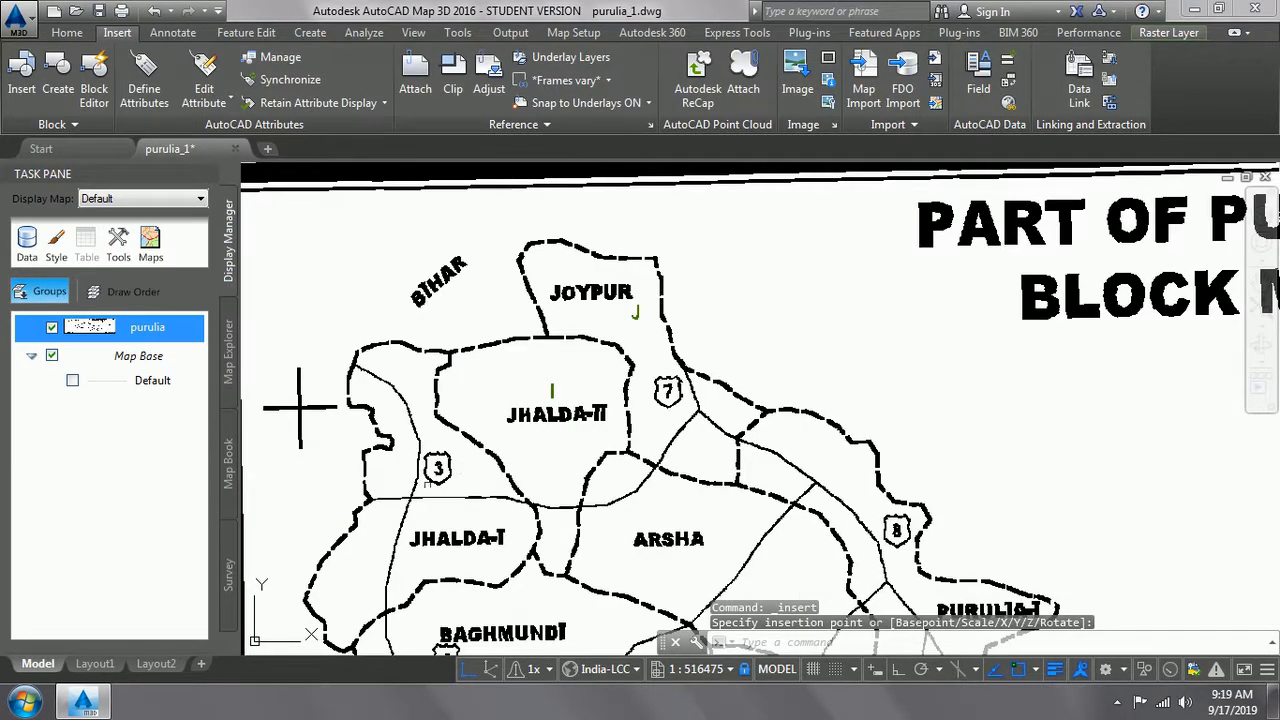
{"action": "left_click", "coordinate": [24, 75]}
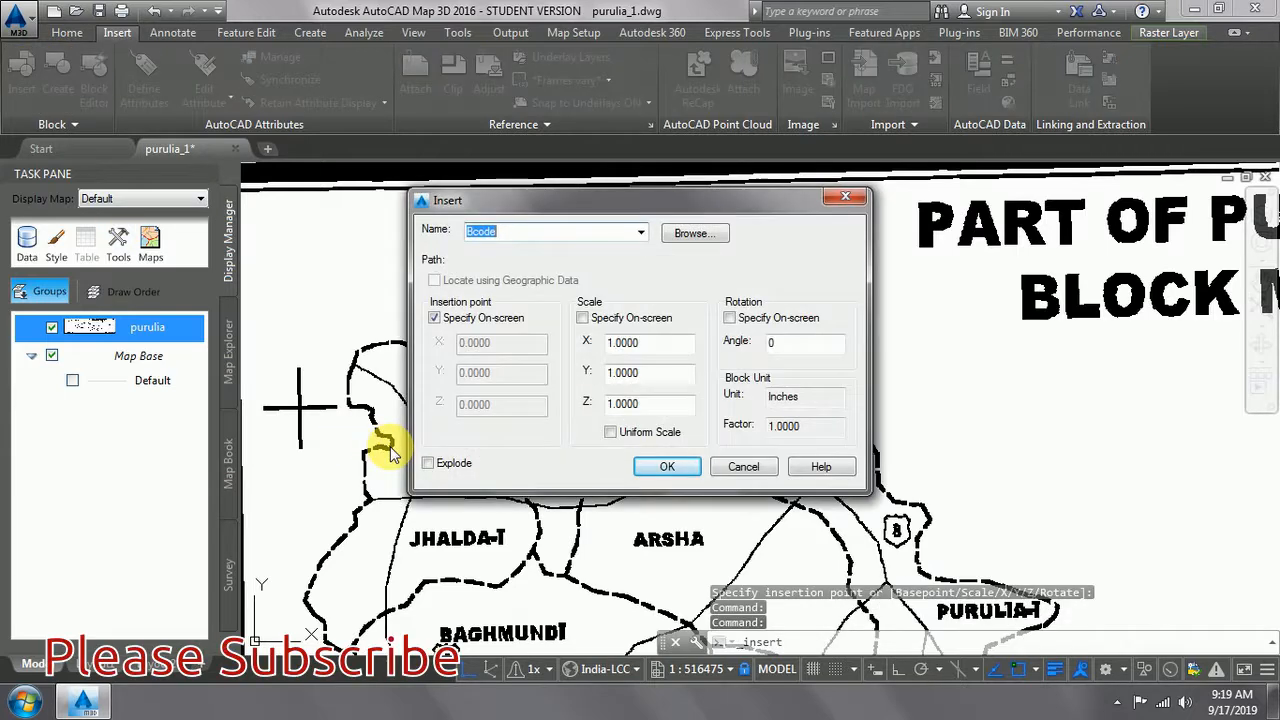
{"action": "left_click", "coordinate": [667, 466]}
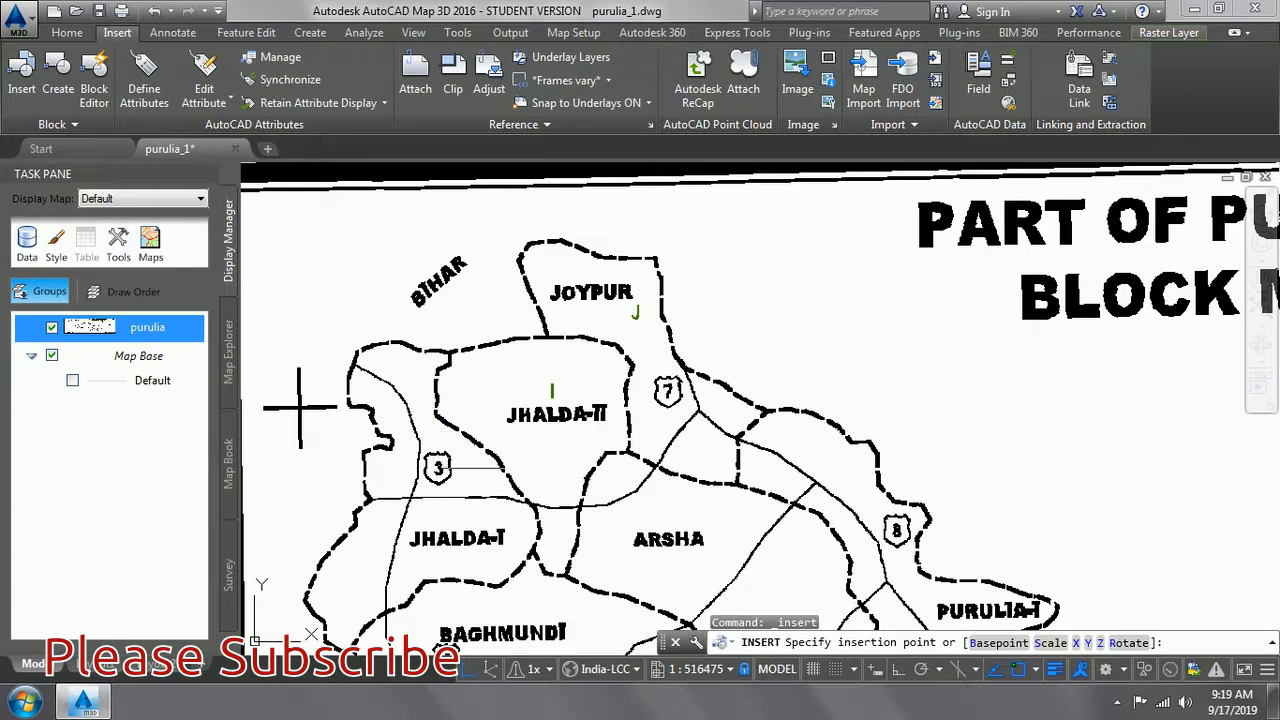
{"action": "left_click", "coordinate": [473, 477]}
{"action": "type", "text": "J"}
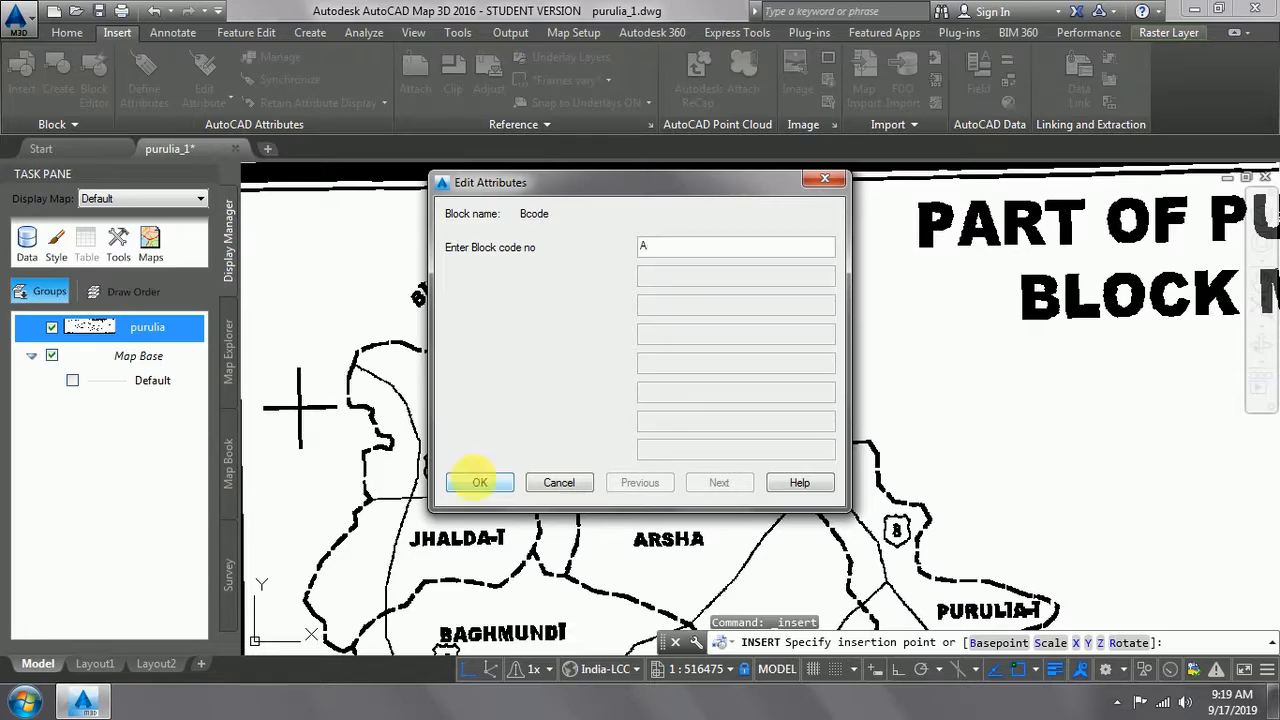
{"action": "left_click", "coordinate": [477, 482]}
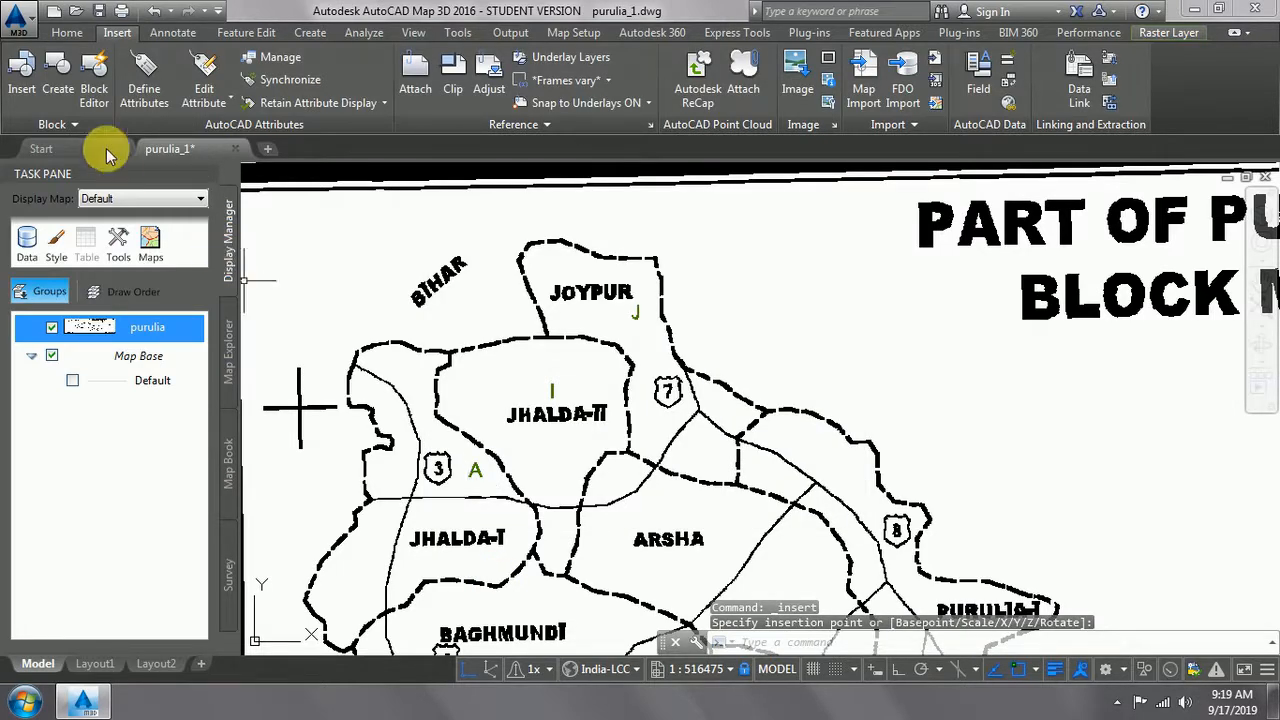
- Insert the Bcode block below the BAGHMUNDI label with block code B
{"action": "left_click", "coordinate": [12, 85]}
{"action": "left_click", "coordinate": [667, 467]}
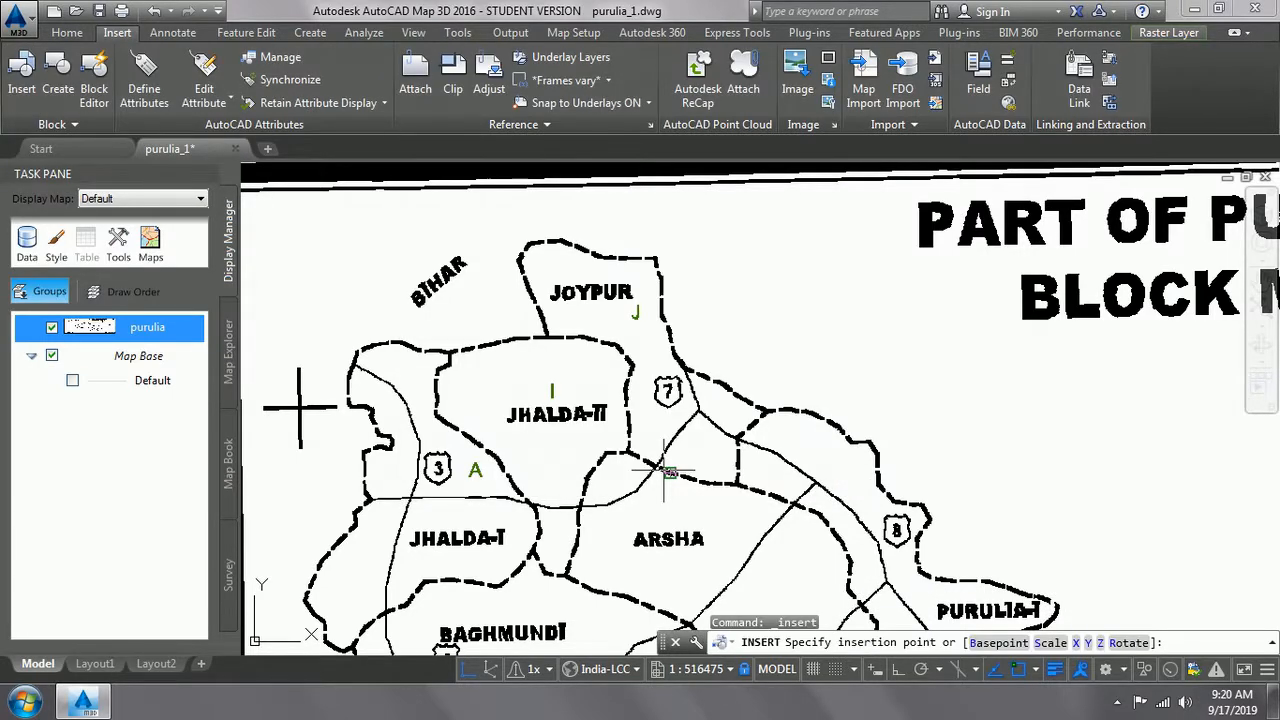
{"action": "scroll", "coordinate": [717, 320], "scroll_direction": "up", "scroll_amount": 5}
{"action": "middle_click_drag", "start_coordinate": [750, 263], "coordinate": [723, 268]}
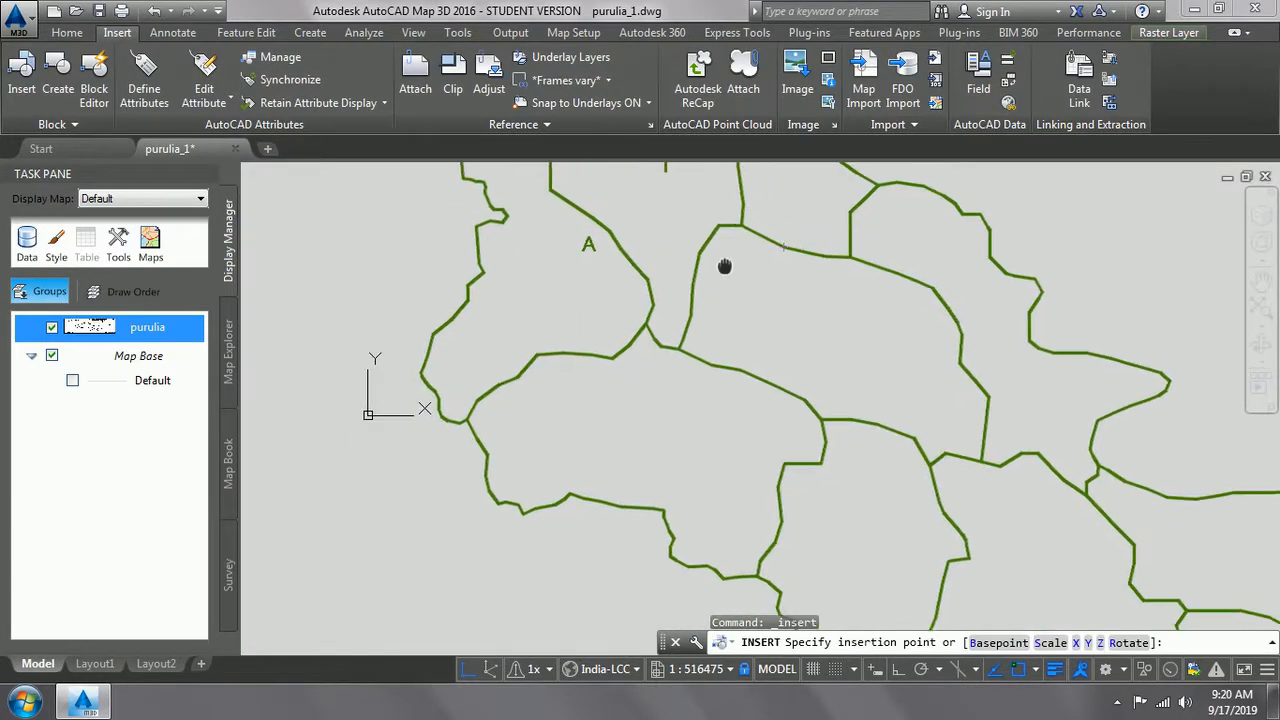
{"action": "left_click", "coordinate": [630, 435]}
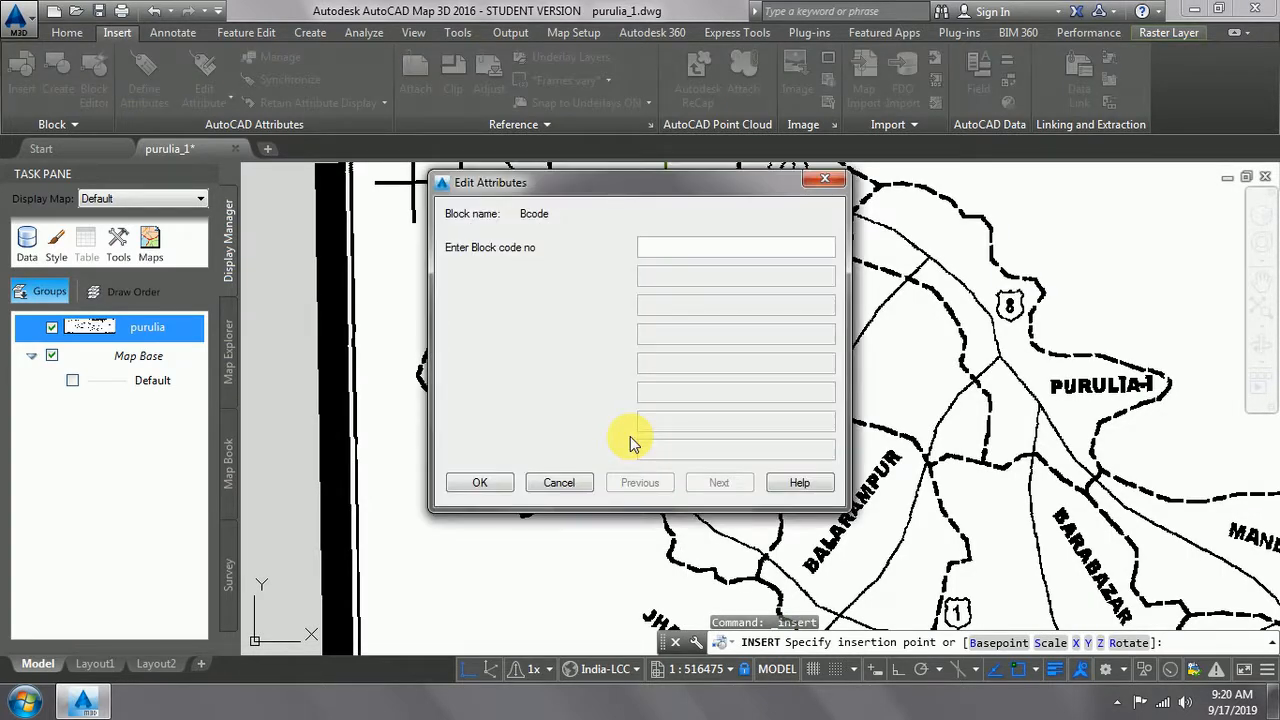
{"action": "type", "text": "B"}
{"action": "left_click", "coordinate": [480, 482]}
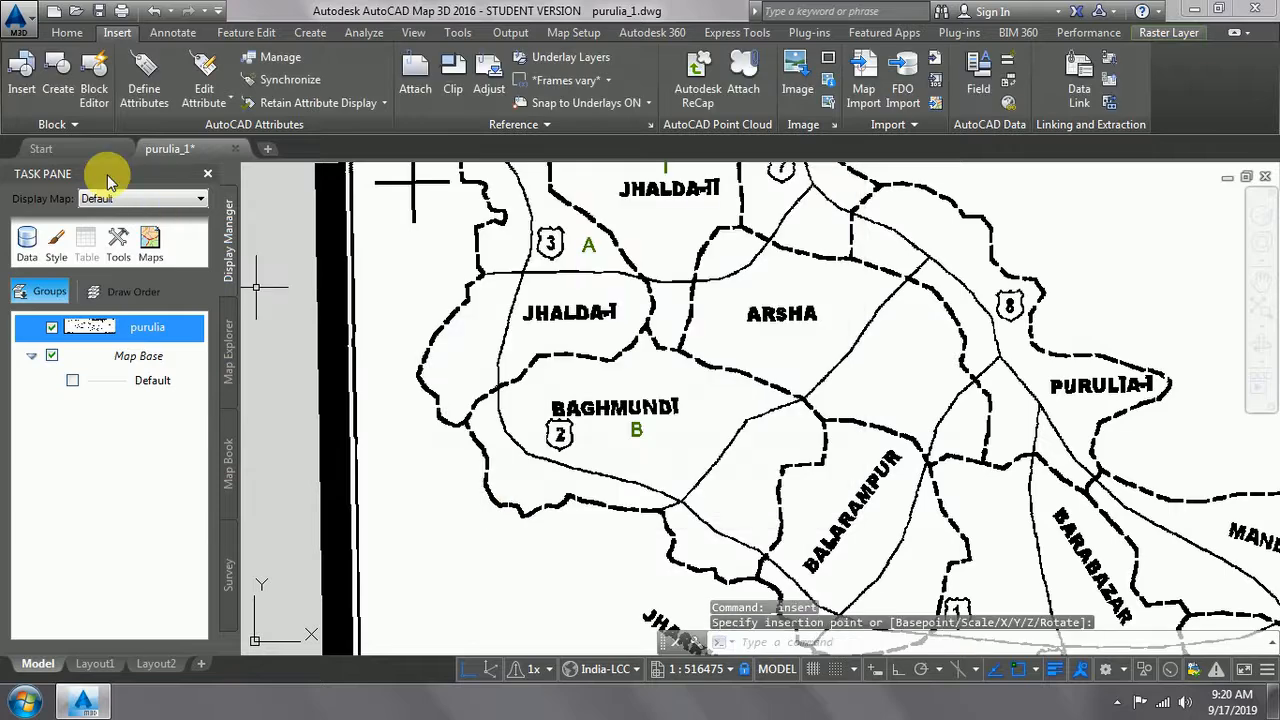
- Insert the Bcode block just below the ARSHA label with block code H
{"action": "left_click", "coordinate": [18, 78]}
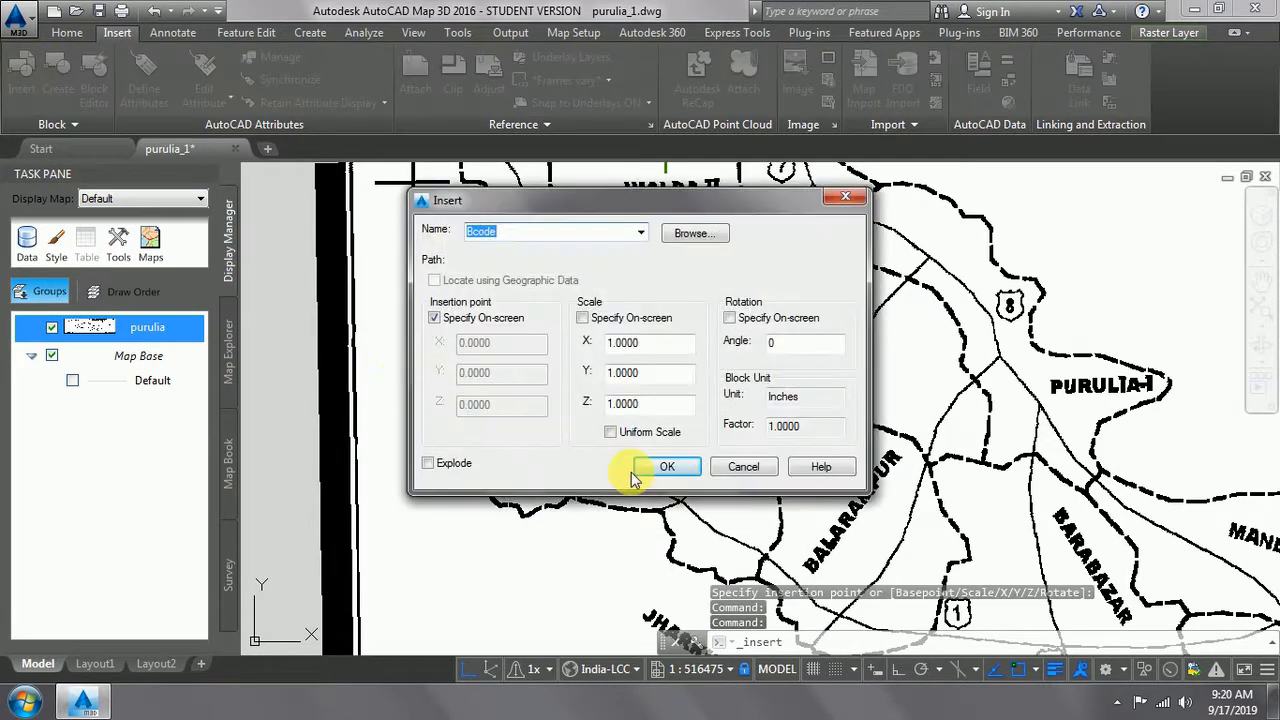
{"action": "left_click", "coordinate": [652, 466]}
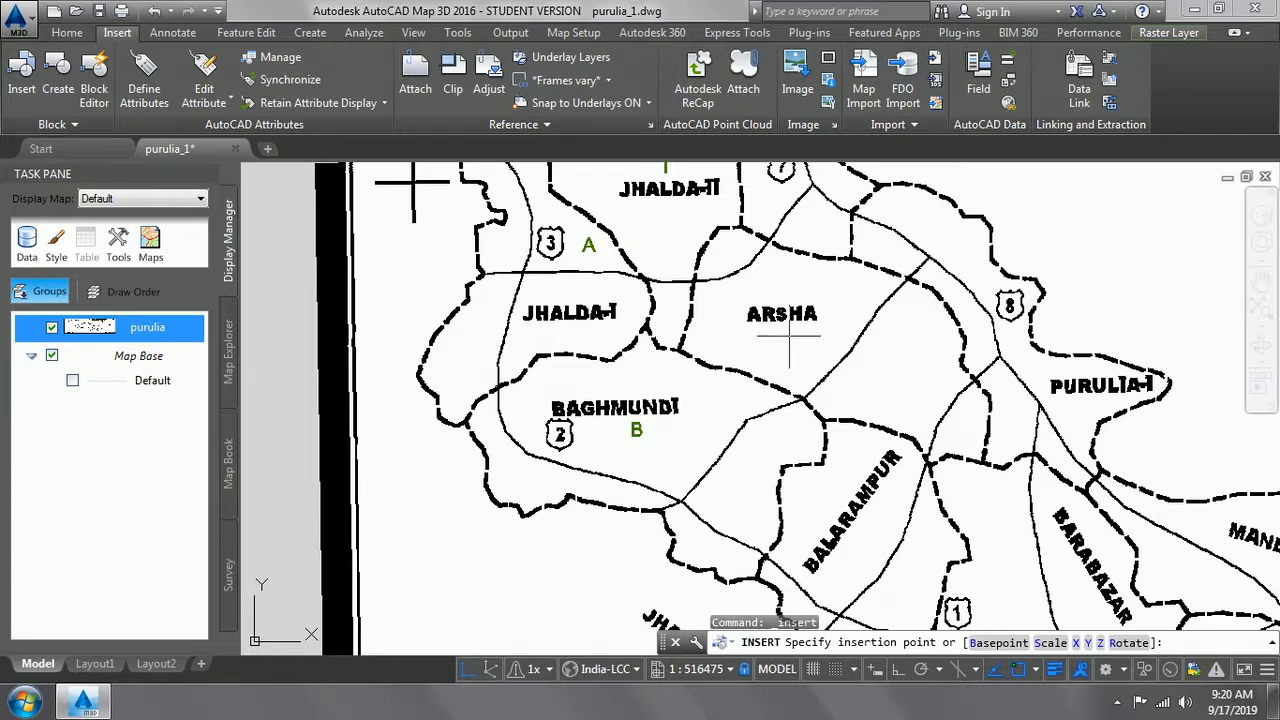
{"action": "left_click", "coordinate": [789, 341]}
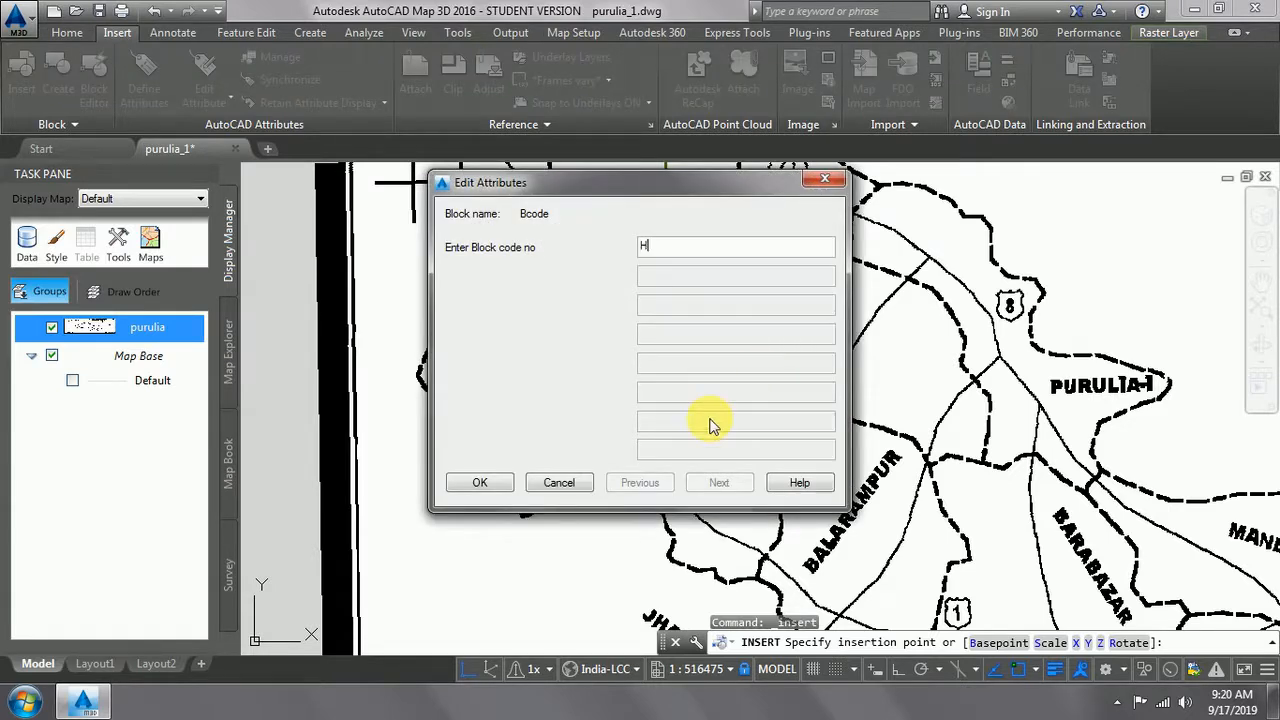
{"action": "left_click", "coordinate": [480, 482]}
- Insert the Bcode block in the PURULIA-I area, near police station marker 8, with block code K
{"action": "middle_click_drag", "start_coordinate": [671, 351], "coordinate": [525, 471]}
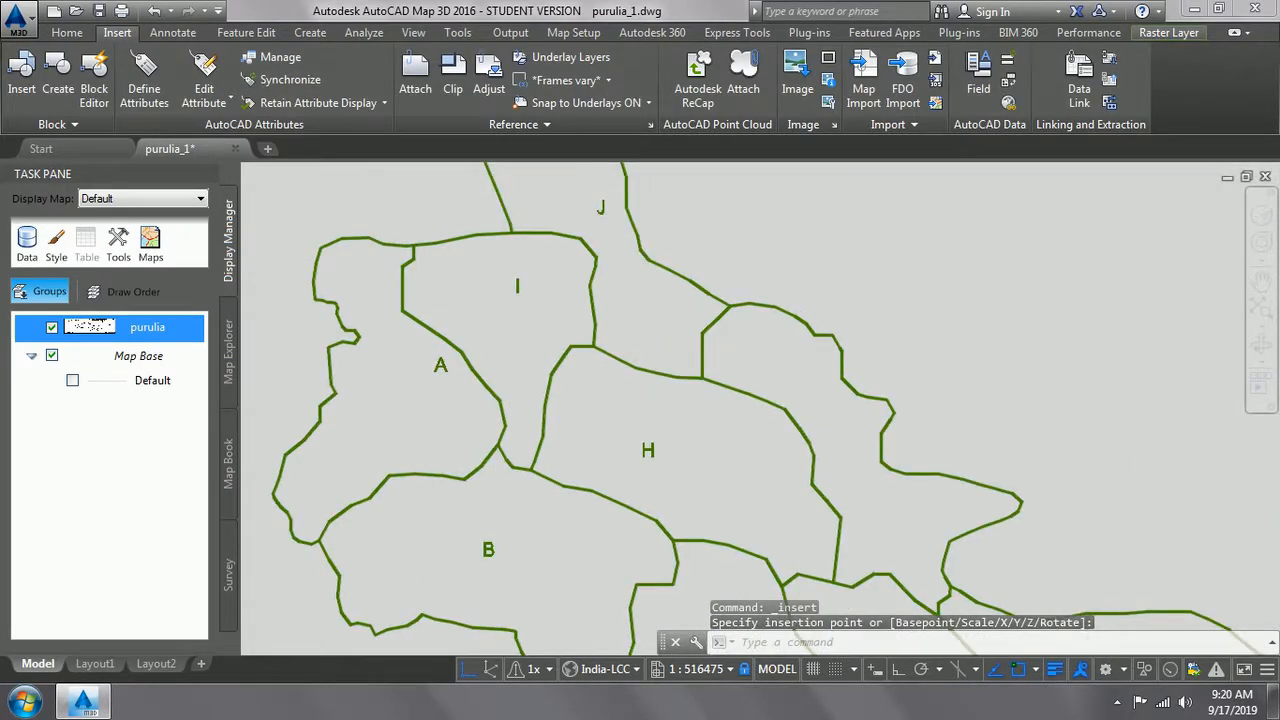
{"action": "left_click", "coordinate": [22, 80]}
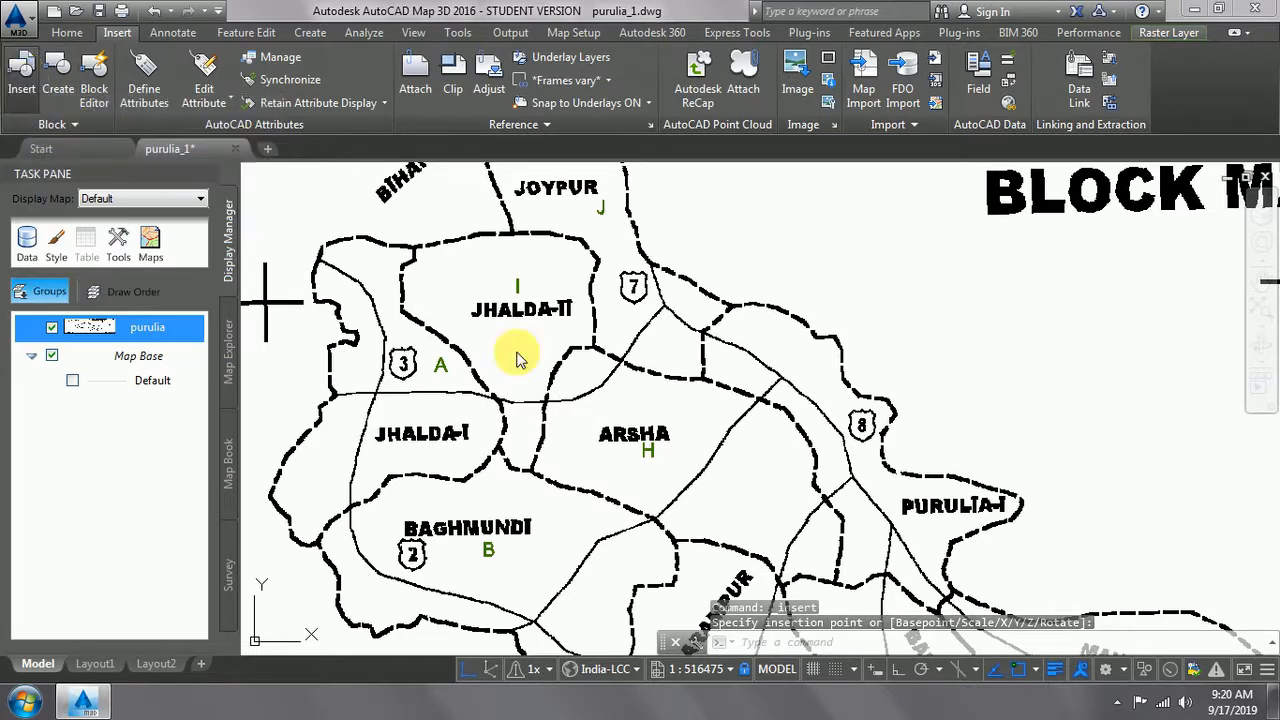
{"action": "left_click", "coordinate": [660, 463]}
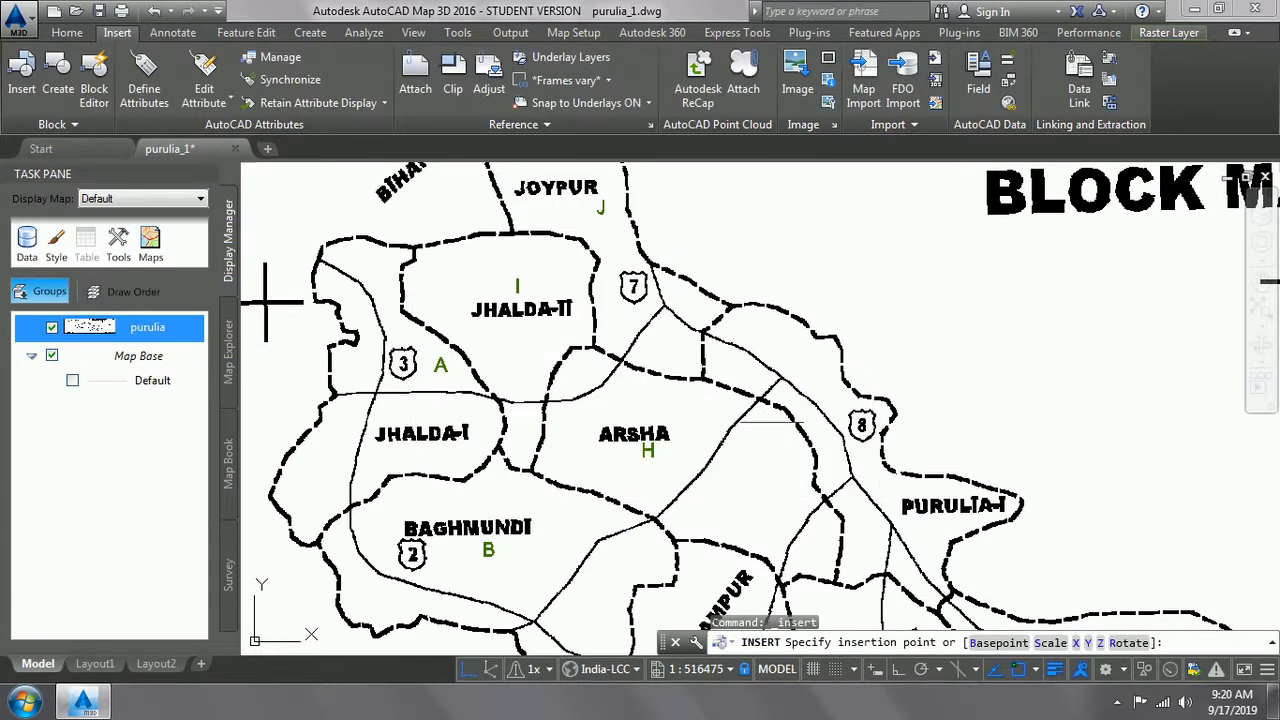
{"action": "left_click", "coordinate": [826, 397]}
{"action": "type", "text": "K"}
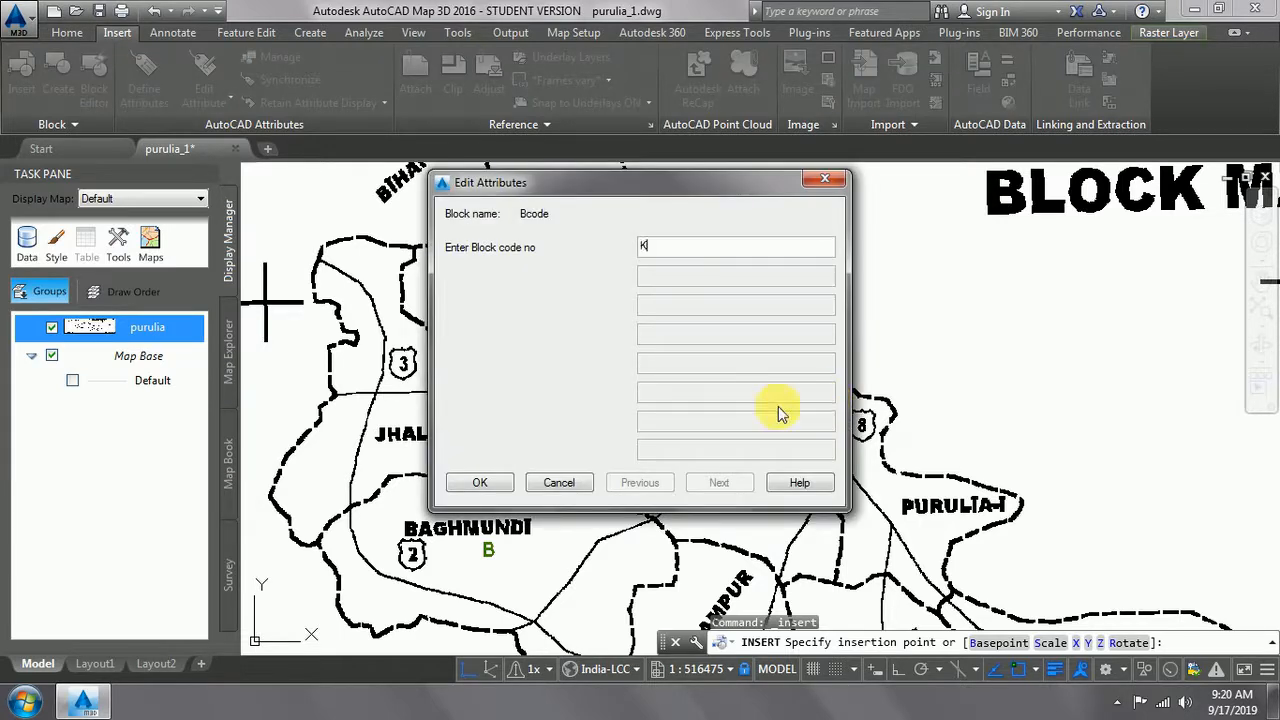
{"action": "left_click", "coordinate": [480, 482]}
- Insert the Bcode block in the BALARAMPUR area, just east of the label, with block code C
{"action": "middle_click_drag", "start_coordinate": [512, 556], "coordinate": [550, 330]}
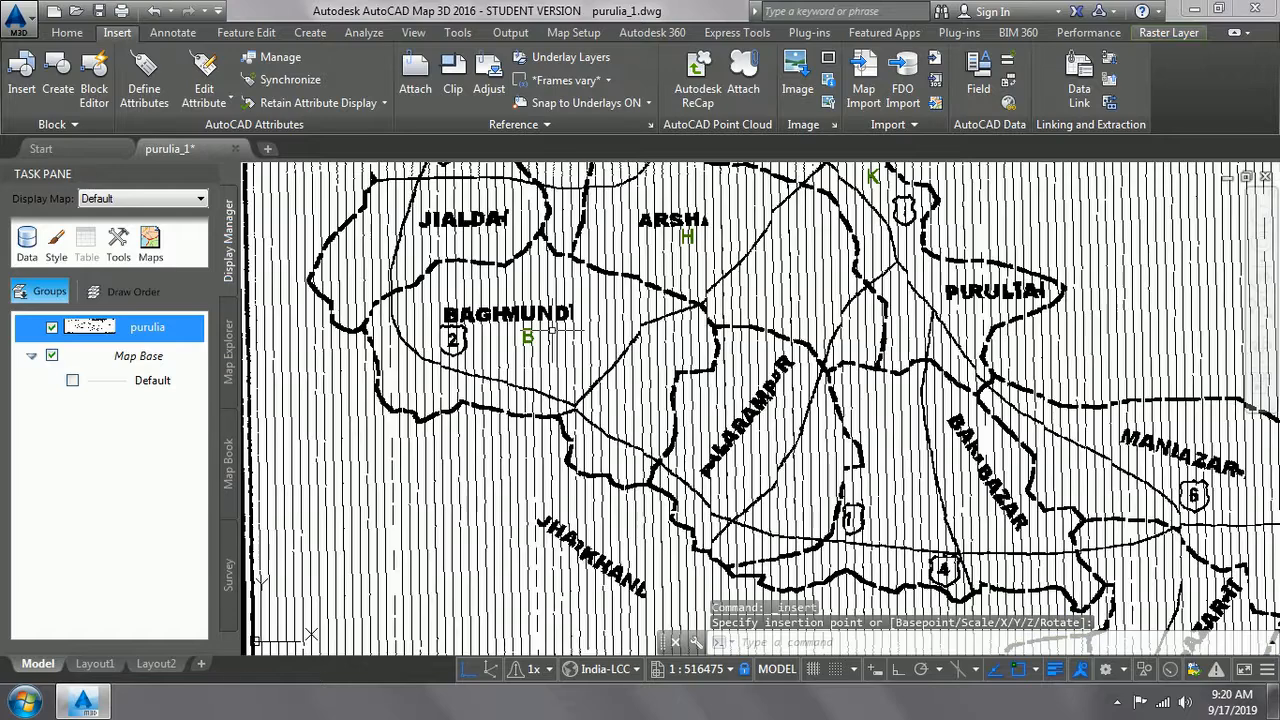
{"action": "left_click", "coordinate": [22, 75]}
{"action": "left_click", "coordinate": [664, 466]}
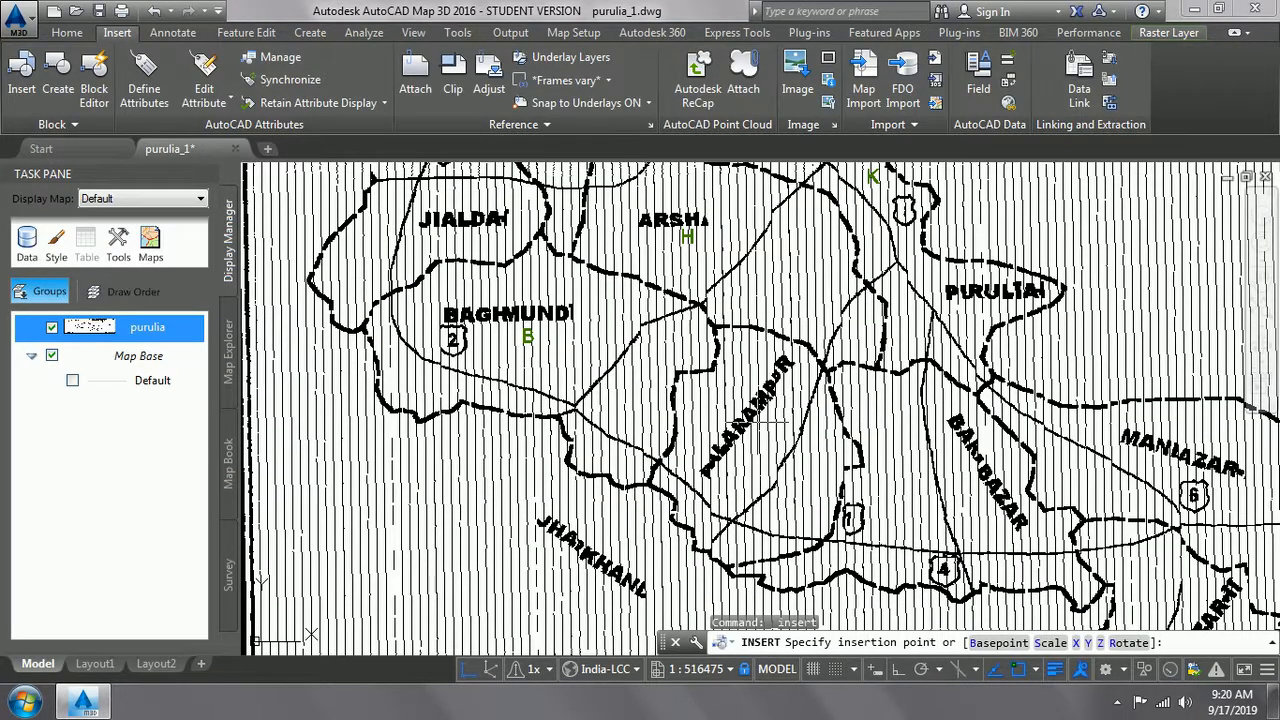
{"action": "left_click", "coordinate": [766, 455]}
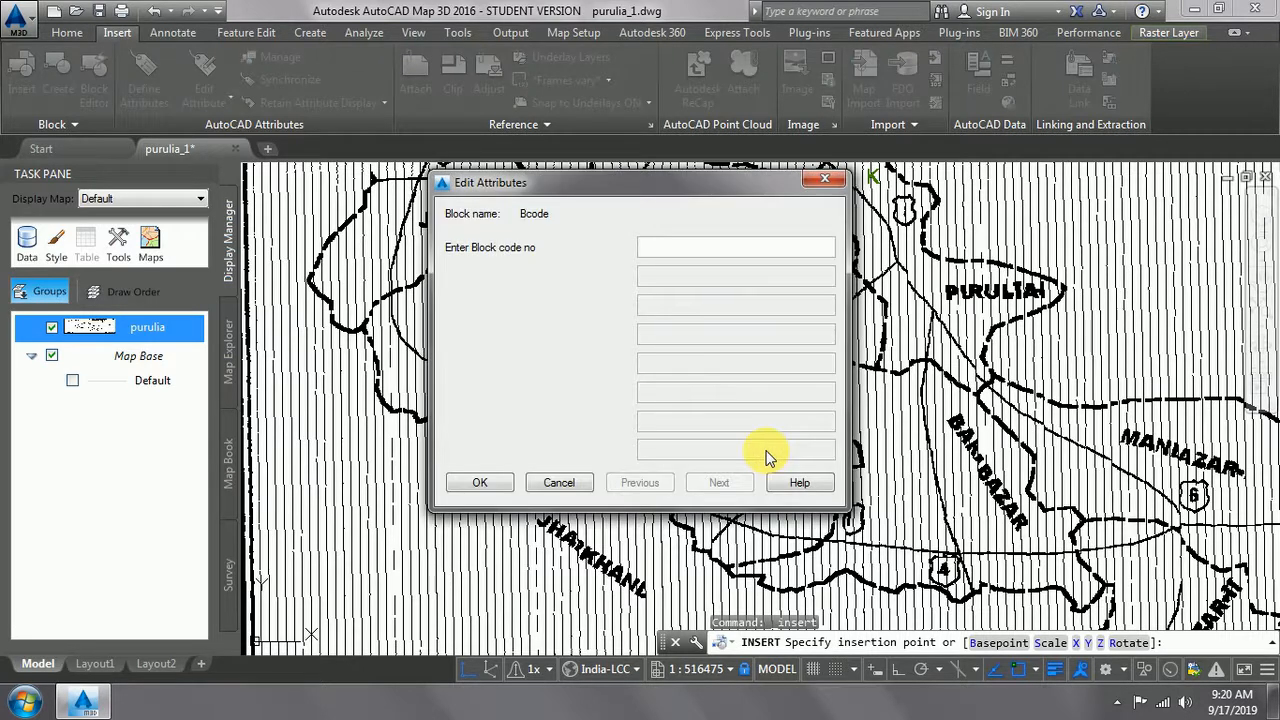
{"action": "type", "text": "C"}
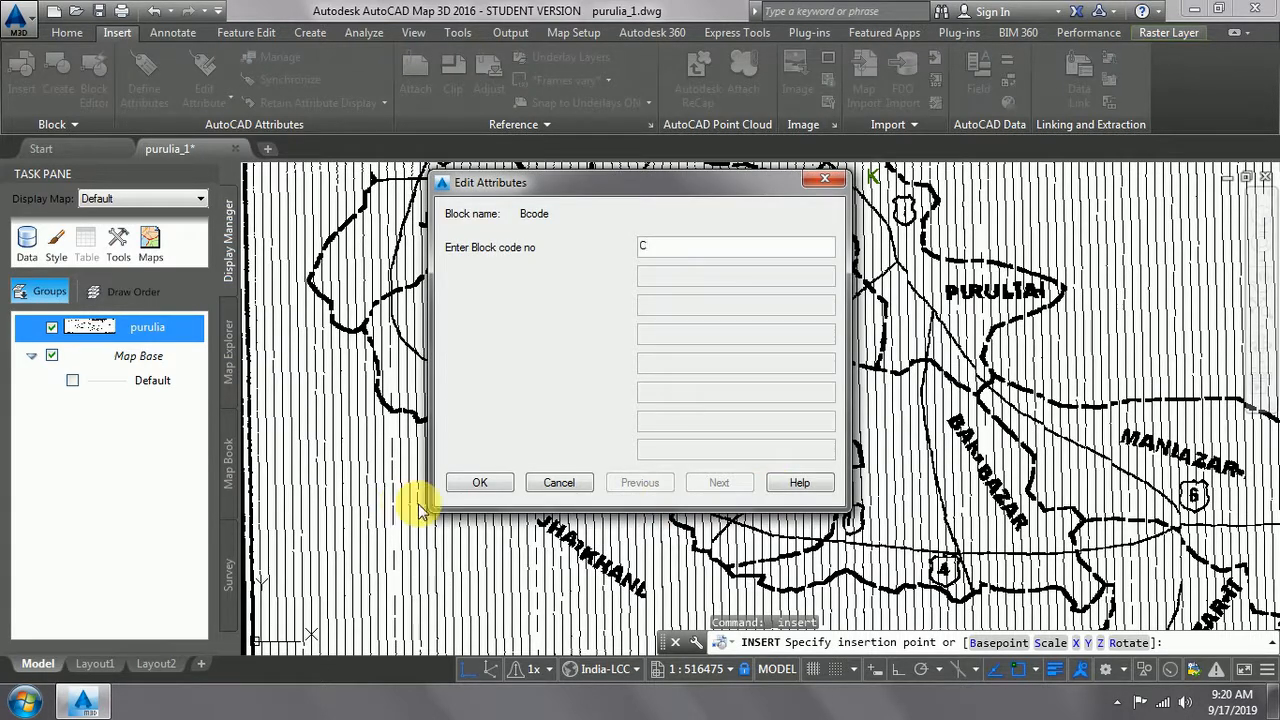
{"action": "left_click", "coordinate": [478, 484]}
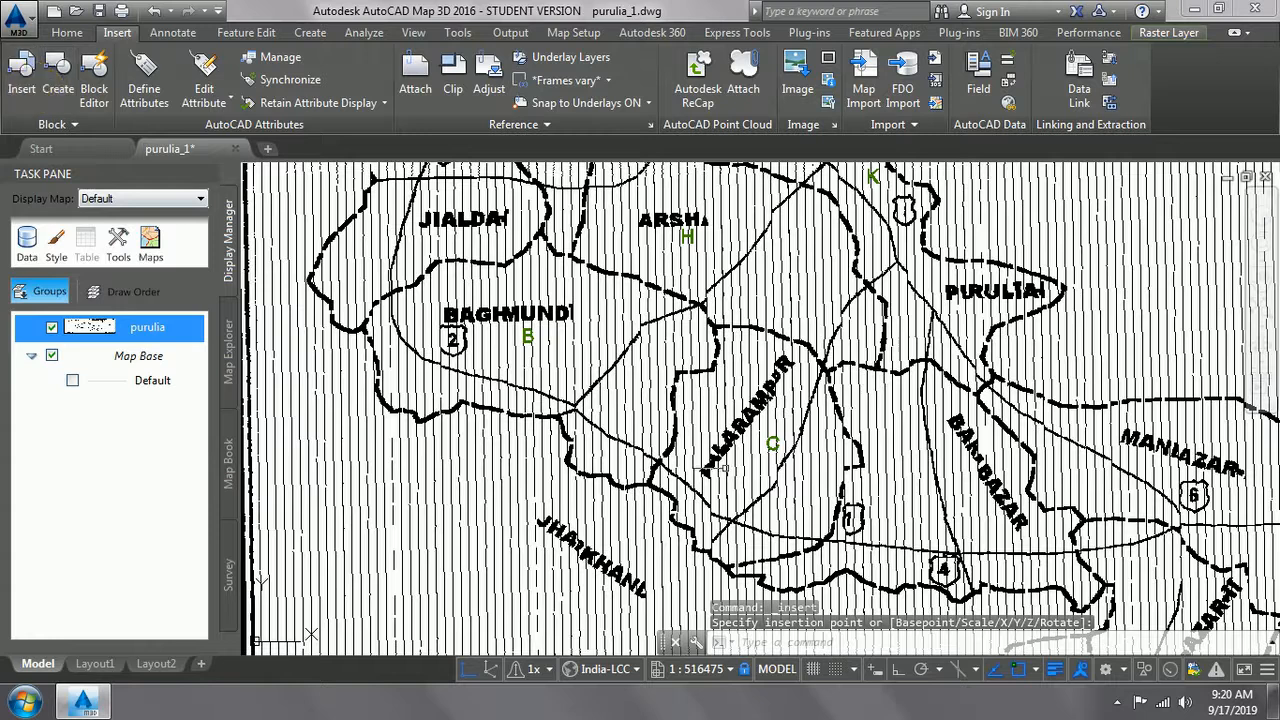
- Insert the Bcode block in the BARABAZAR area, west of the label and the road, with block code D
{"action": "scroll", "coordinate": [826, 461], "scroll_direction": "up", "scroll_amount": 2}
{"action": "middle_click_drag", "start_coordinate": [826, 461], "coordinate": [560, 361]}
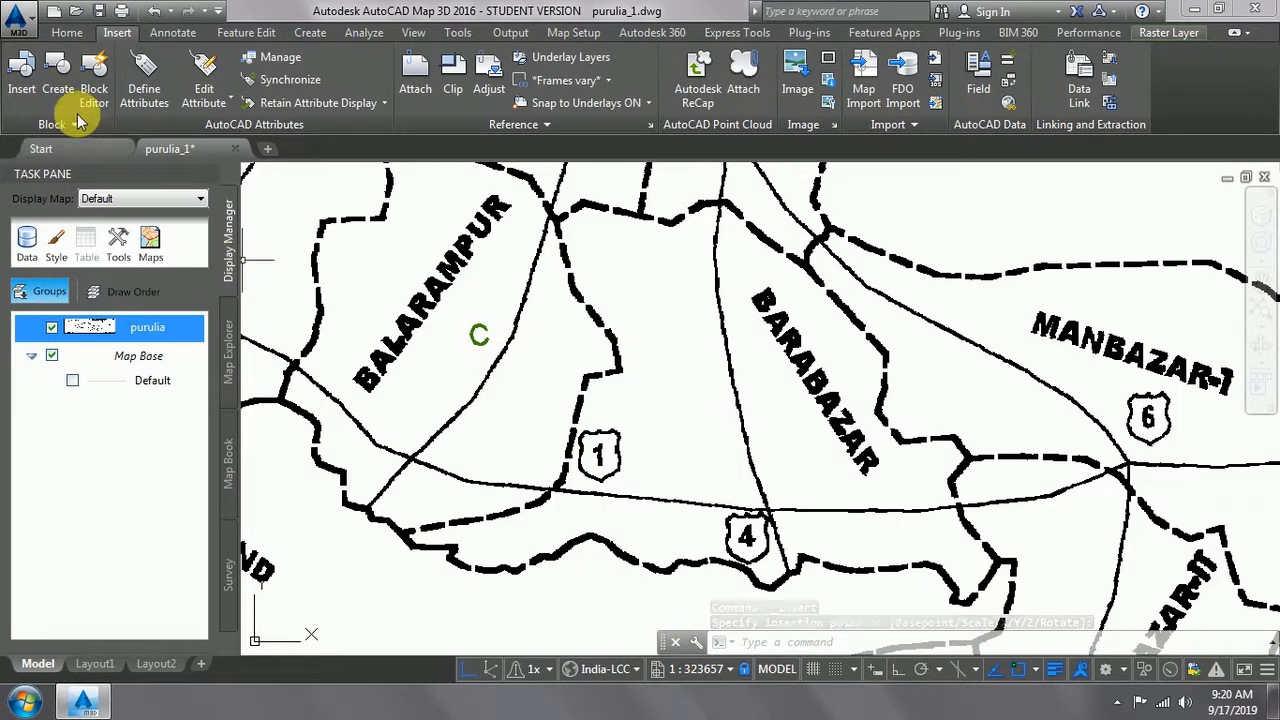
{"action": "left_click", "coordinate": [22, 75]}
{"action": "left_click", "coordinate": [650, 466]}
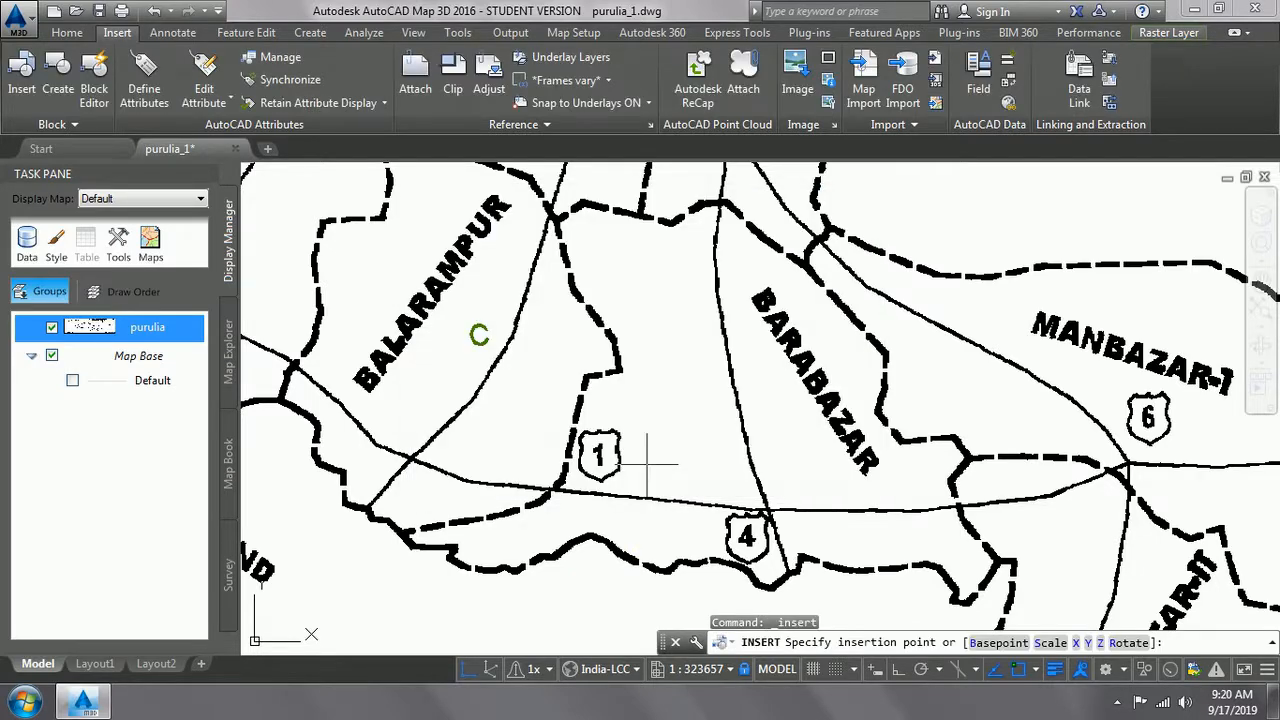
{"action": "left_click", "coordinate": [688, 397]}
{"action": "type", "text": "D"}
{"action": "left_click", "coordinate": [478, 483]}
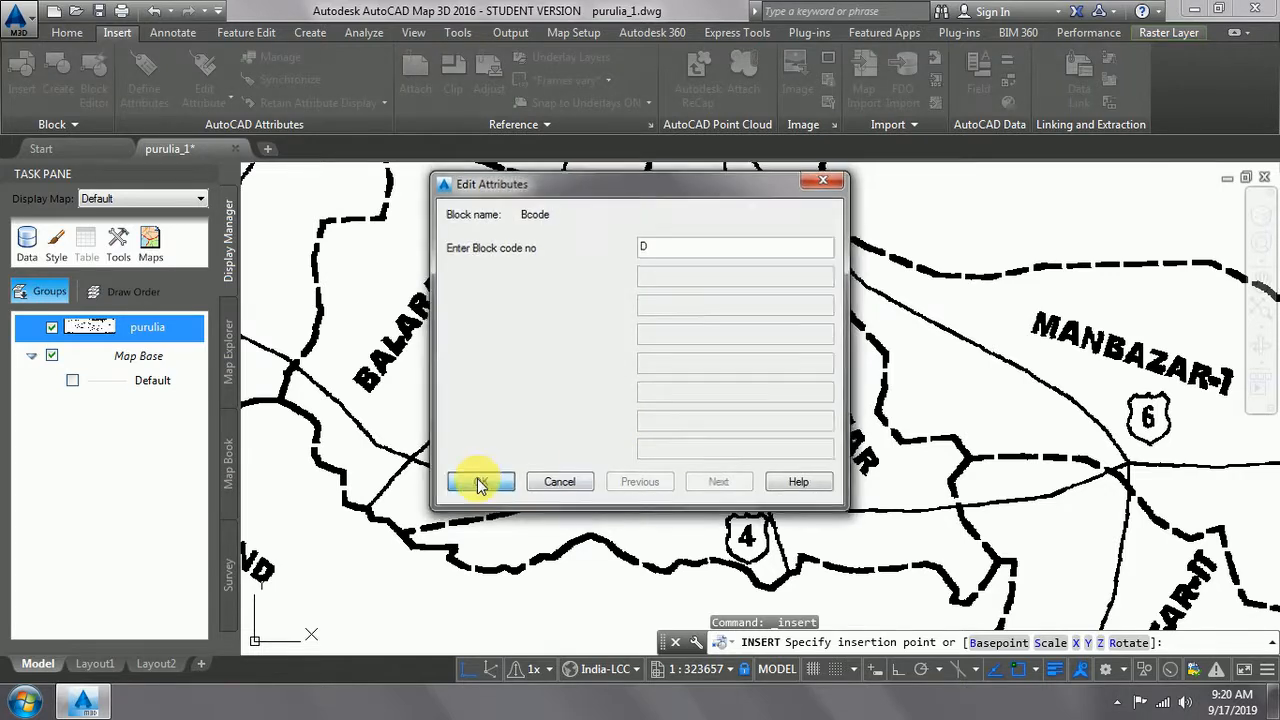
- Insert the Bcode block in the MANBAZAR-I area, just above the end of the label, with block code G
{"action": "middle_click_drag", "start_coordinate": [818, 346], "coordinate": [488, 190]}
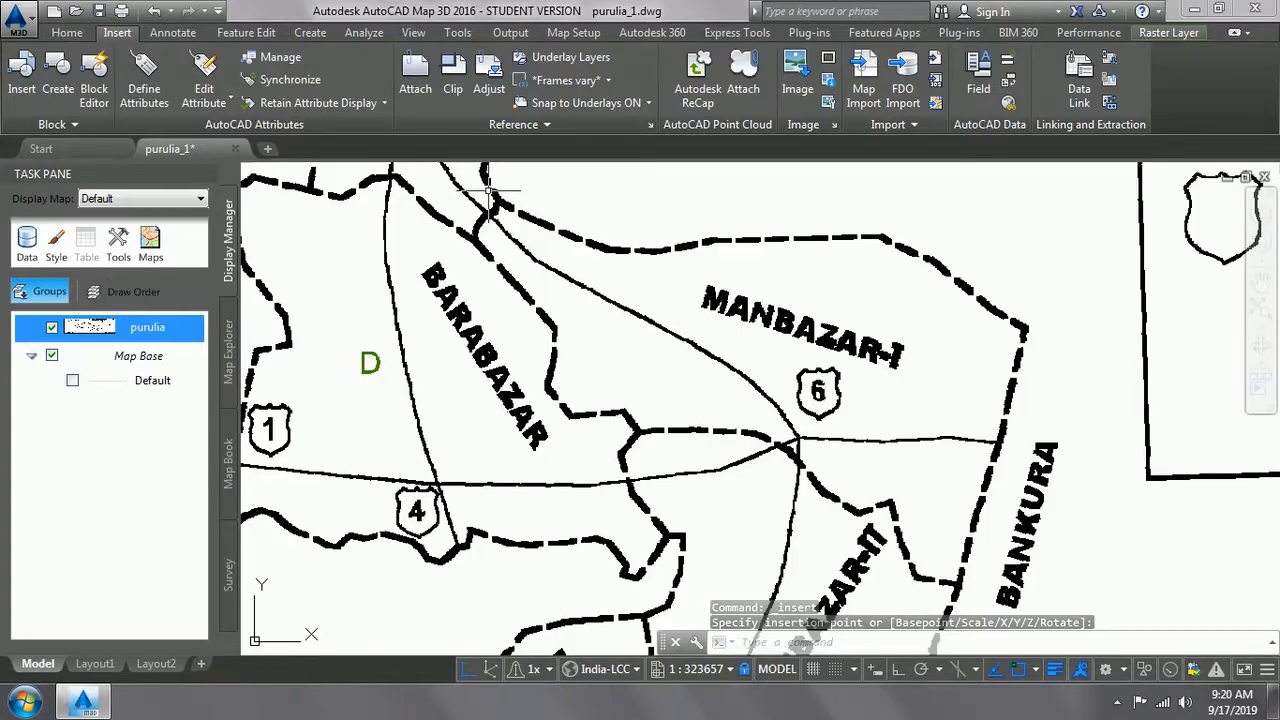
{"action": "left_click", "coordinate": [22, 75]}
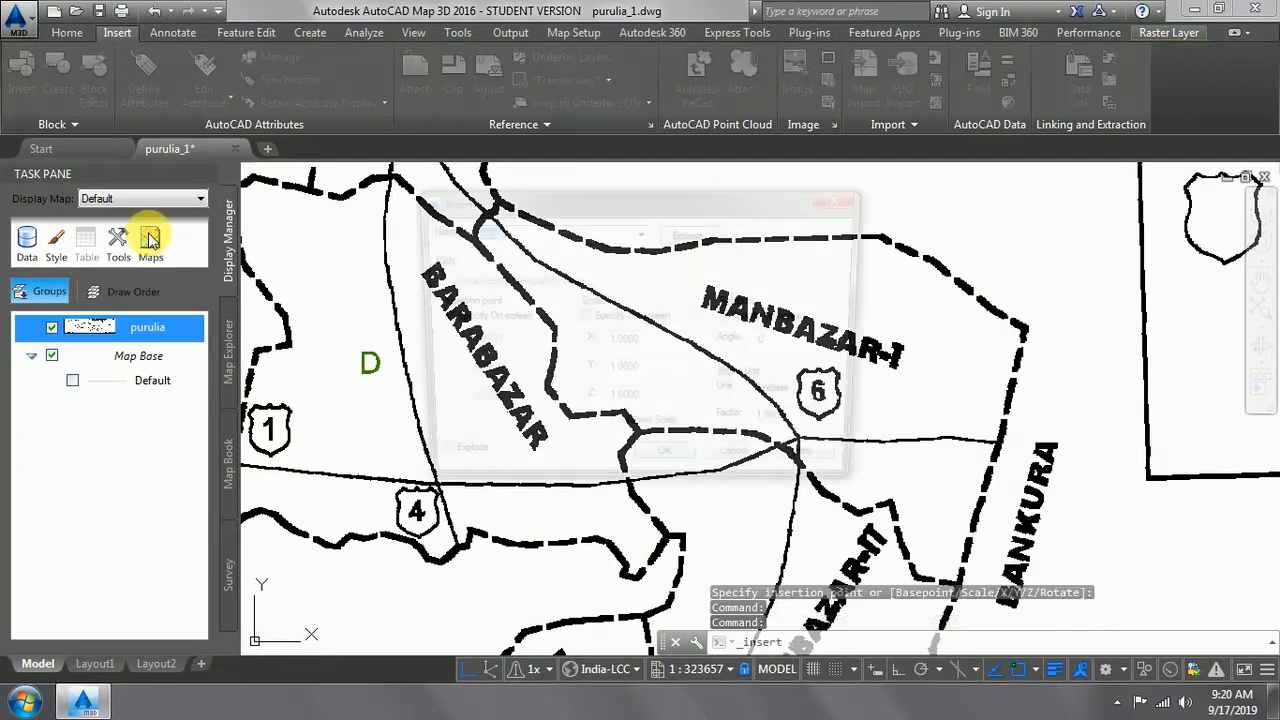
{"action": "left_click", "coordinate": [664, 455]}
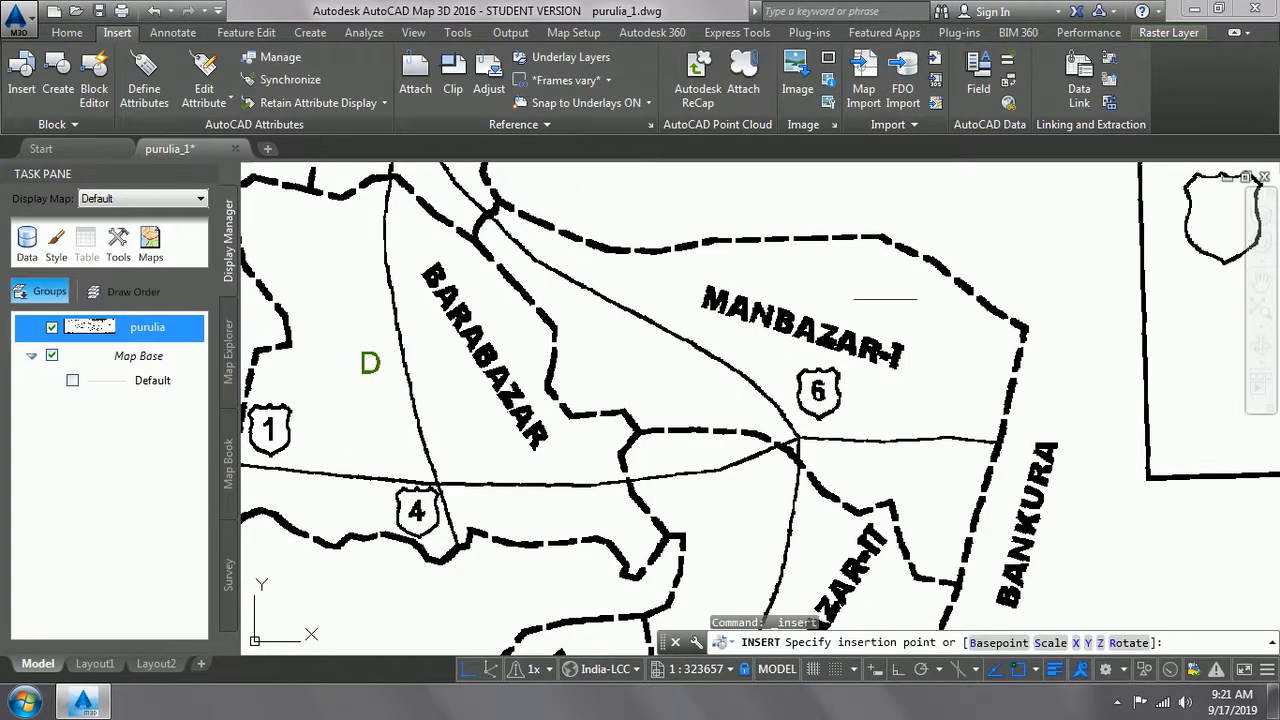
{"action": "left_click", "coordinate": [872, 298]}
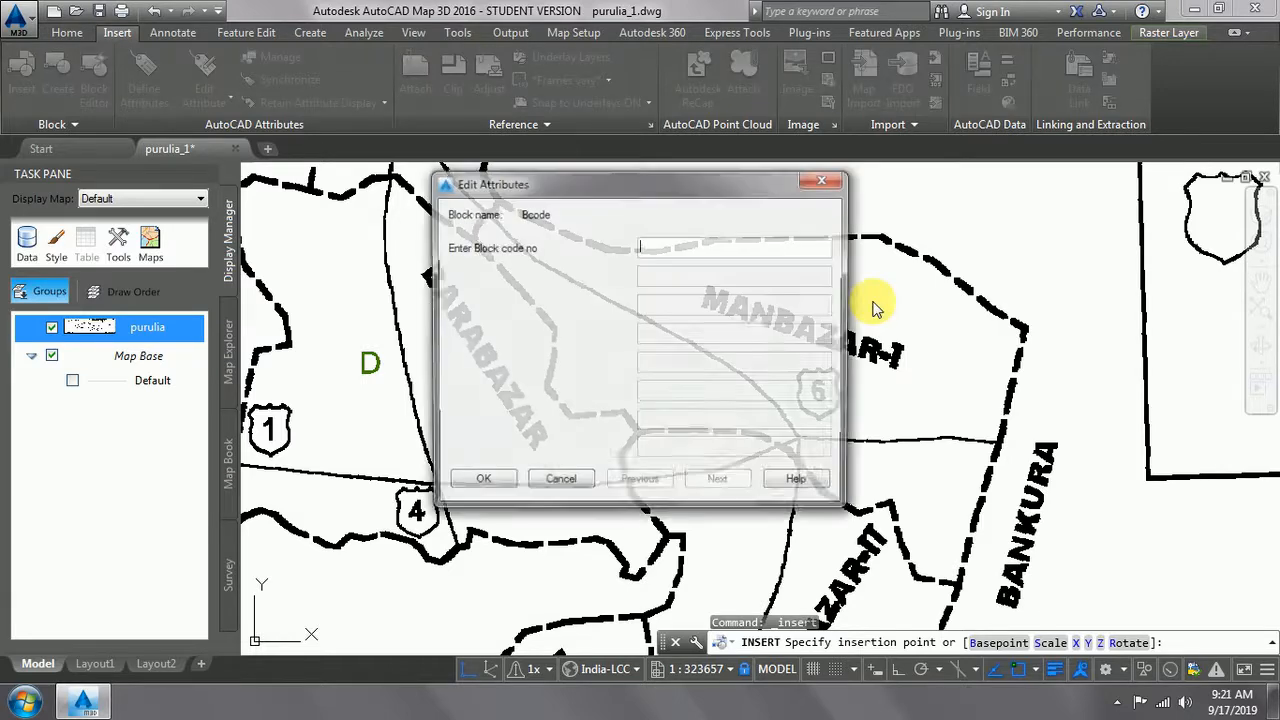
{"action": "type", "text": "G"}
{"action": "left_click", "coordinate": [477, 484]}
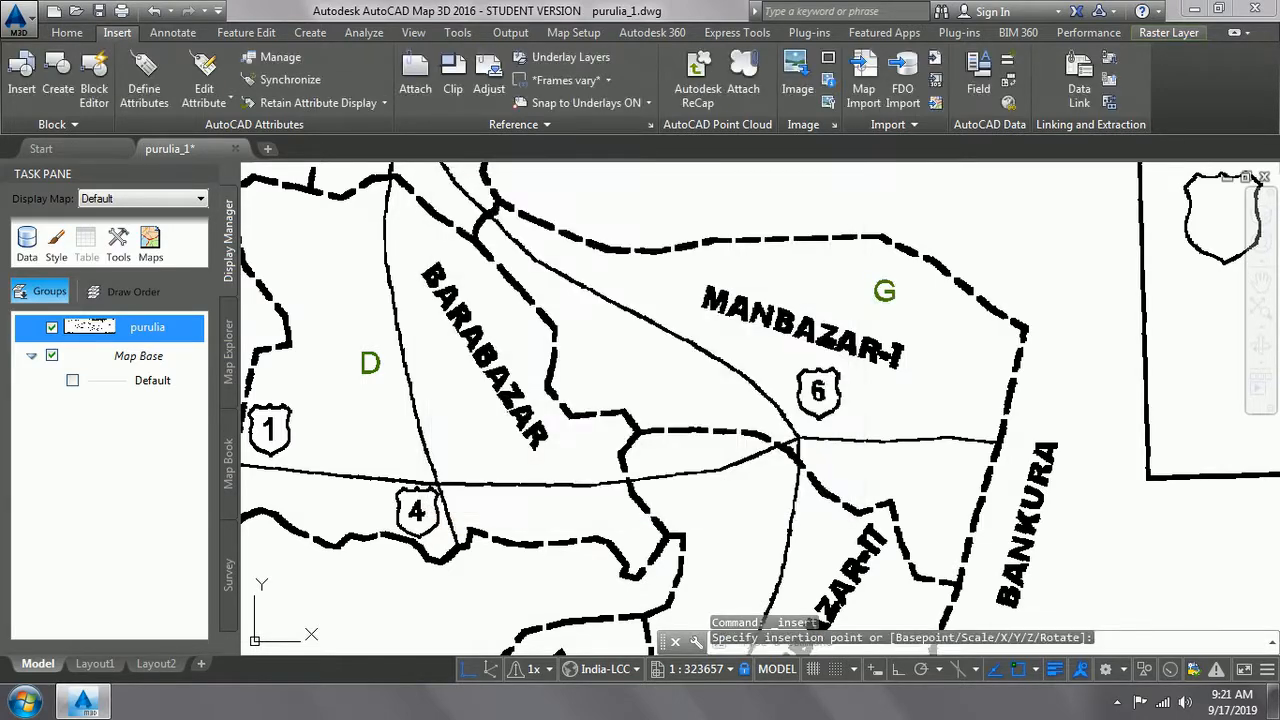
- Insert the Bcode block in the MANBAZAR-II area, southeast of the label, with block code F
{"action": "scroll", "coordinate": [503, 220], "scroll_direction": "up", "scroll_amount": 2}
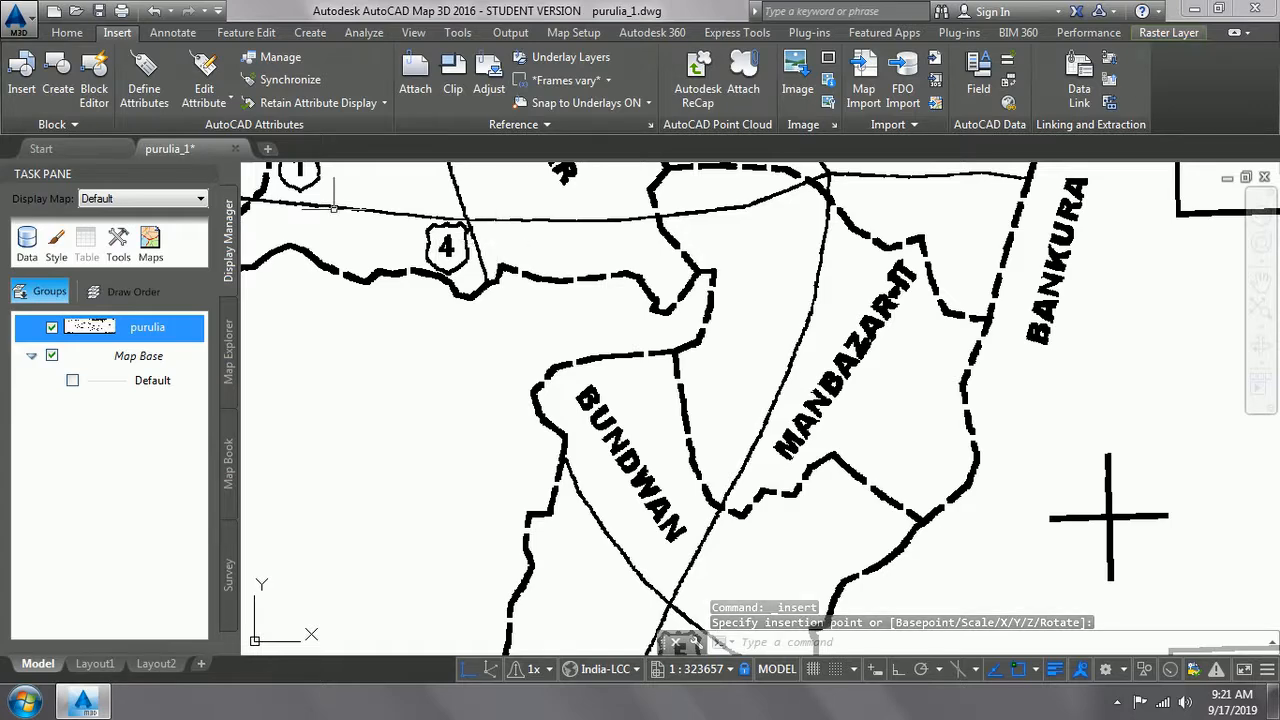
{"action": "left_click", "coordinate": [22, 68]}
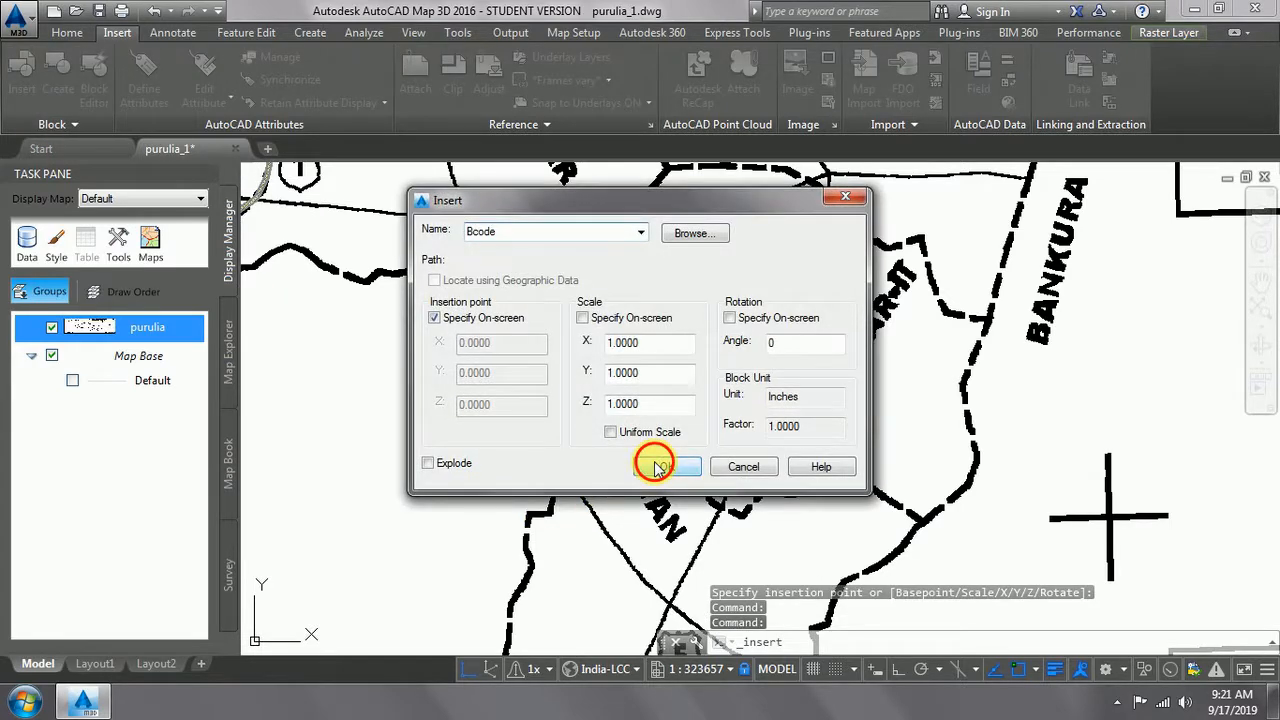
{"action": "left_click", "coordinate": [655, 463]}
{"action": "left_click", "coordinate": [884, 404]}
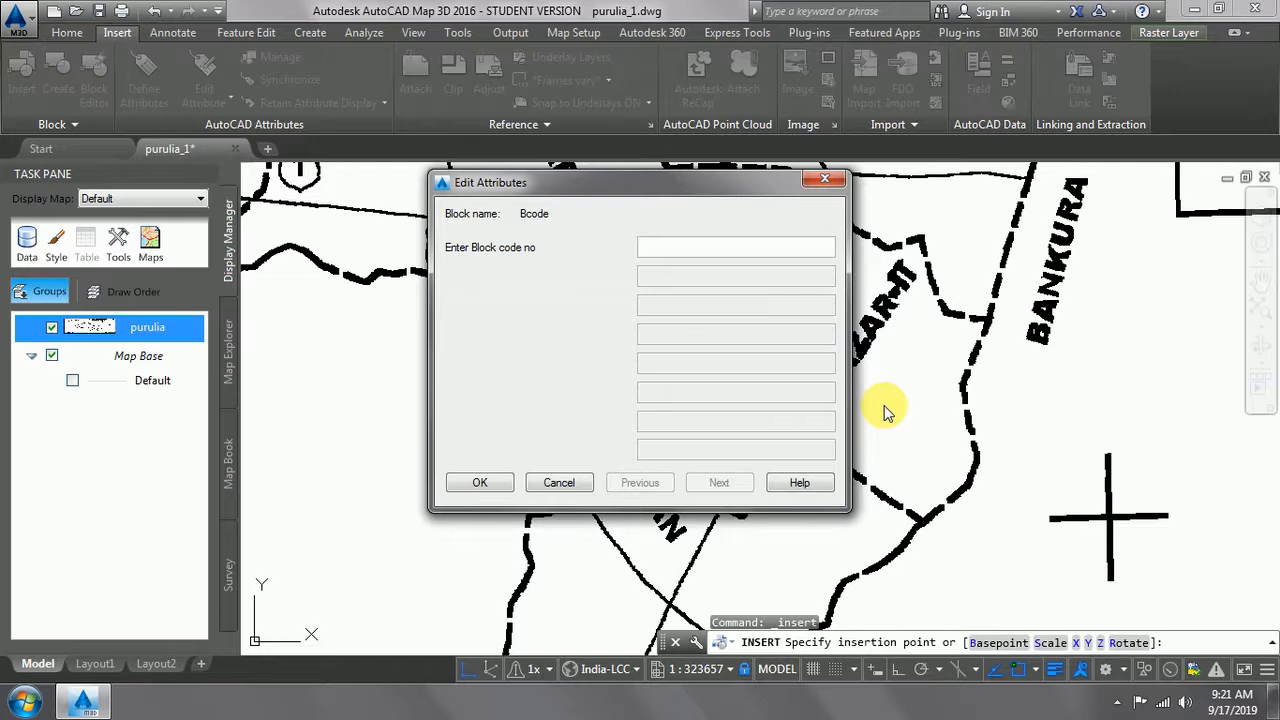
{"action": "type", "text": "F"}
{"action": "left_click", "coordinate": [468, 482]}
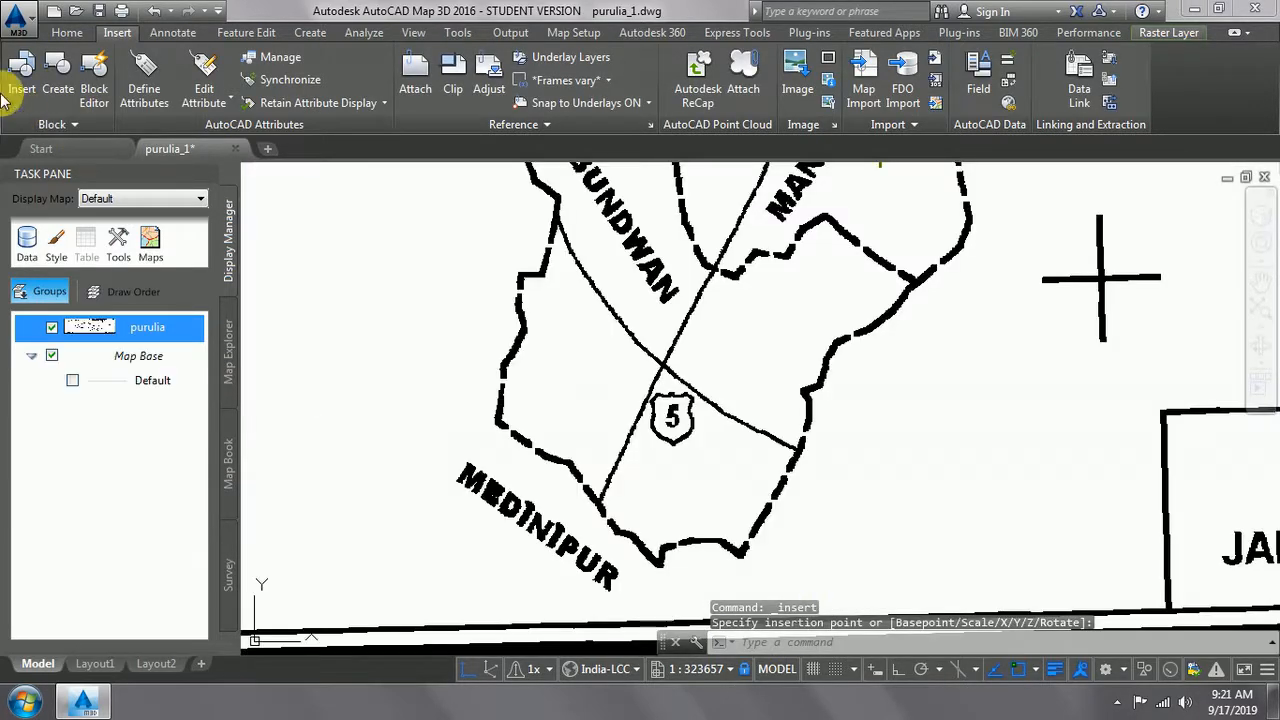
- Insert the Bcode block in the BUNDWAN area, northeast of police station marker 5, with block code E
{"action": "left_click", "coordinate": [14, 80]}
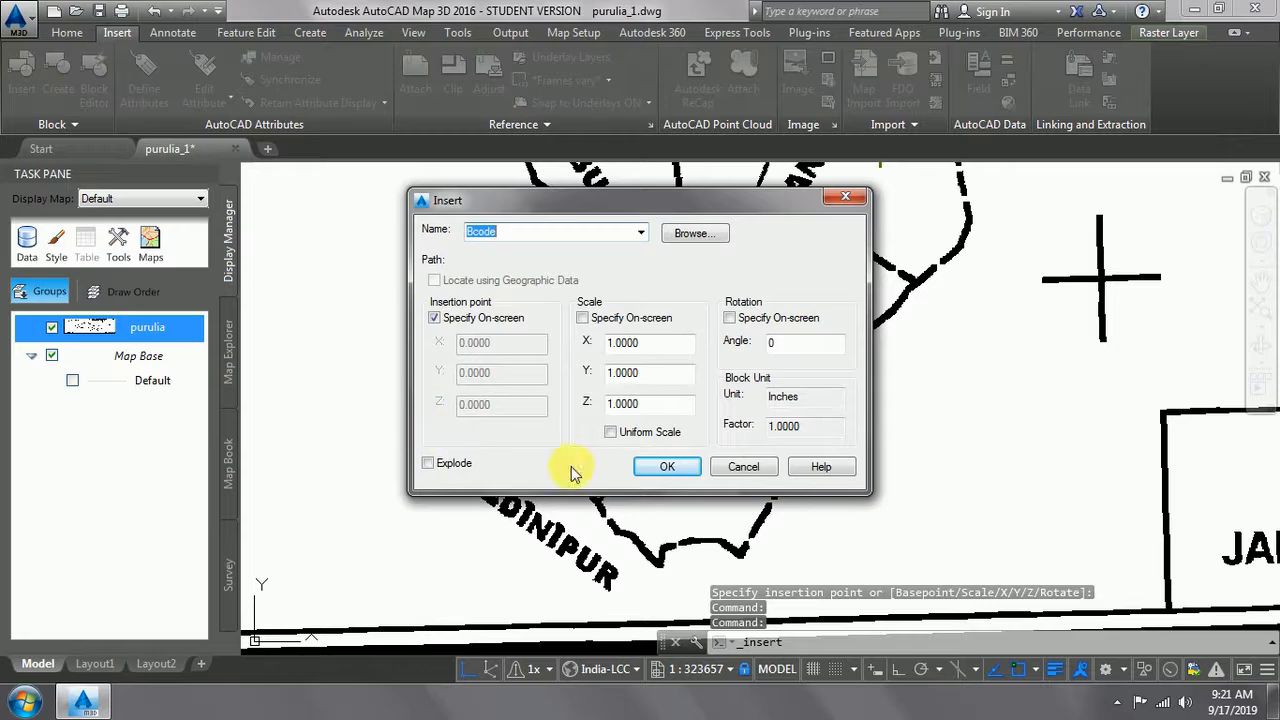
{"action": "left_click", "coordinate": [667, 466]}
{"action": "left_click", "coordinate": [722, 337]}
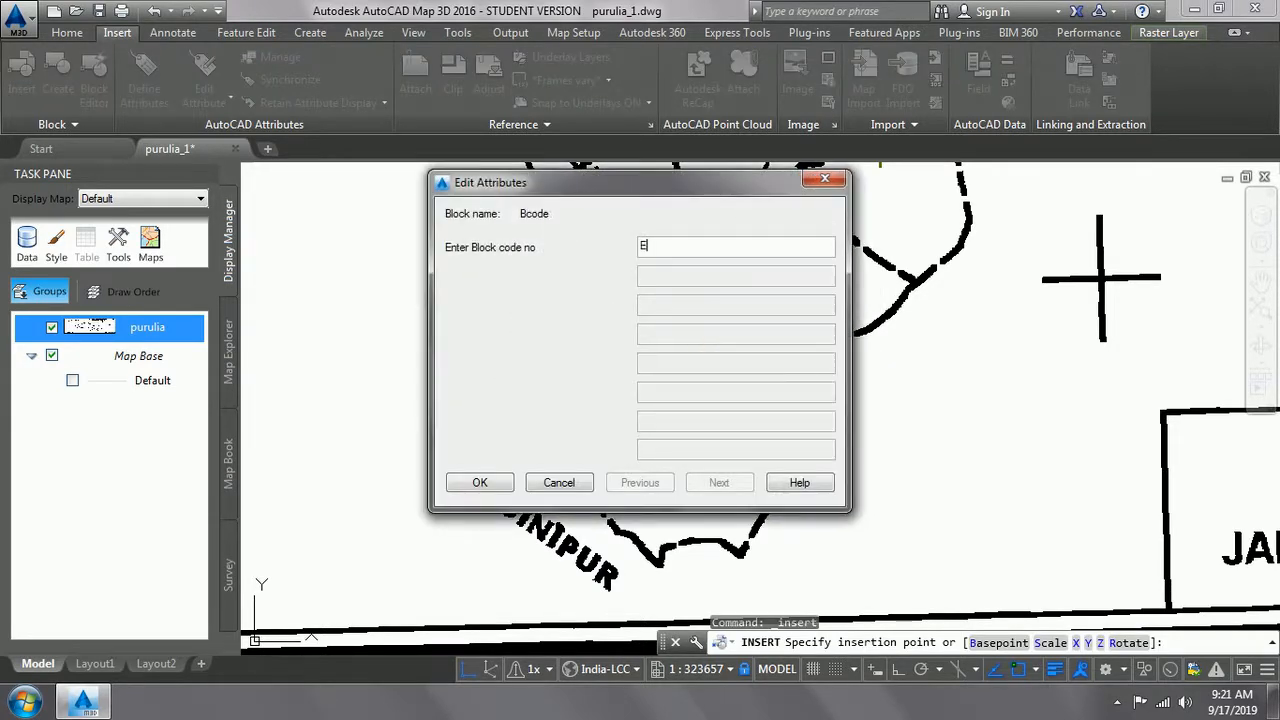
{"action": "left_click", "coordinate": [472, 480]}
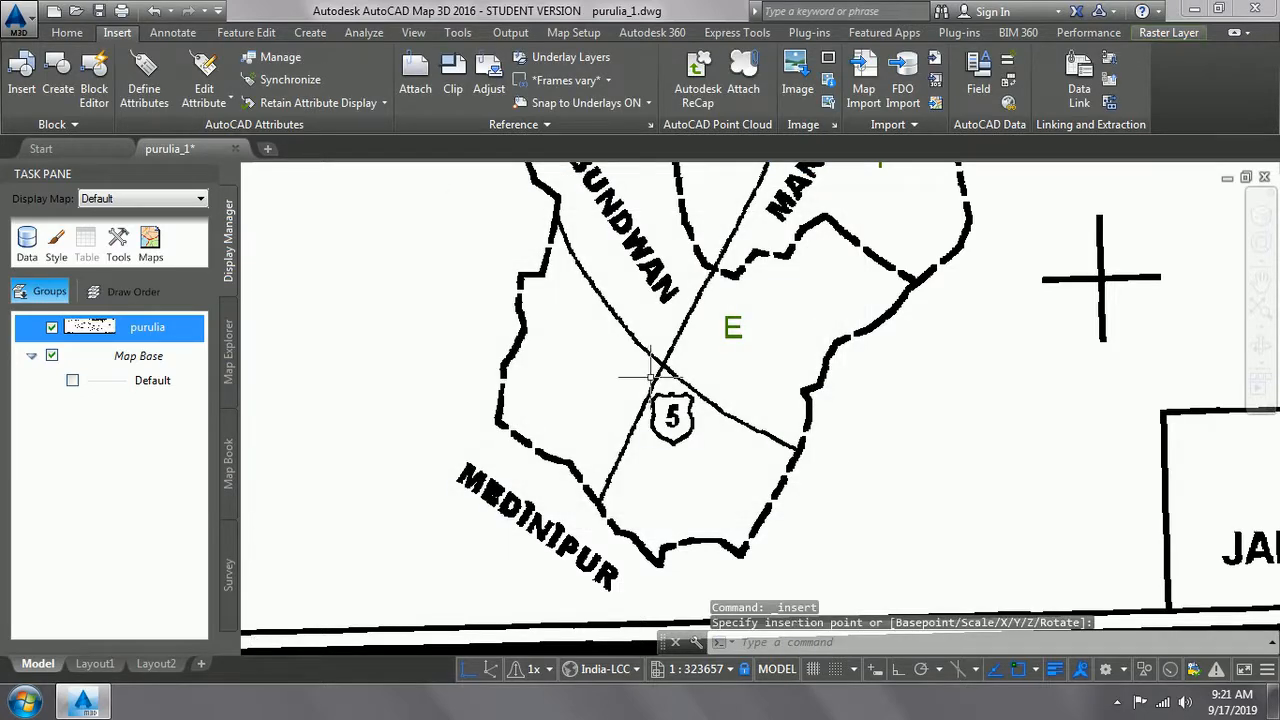
- Hide the purulia raster layer, leaving the digitized block boundaries and their code letters displayed
{"action": "scroll", "coordinate": [651, 375], "scroll_direction": "down", "scroll_amount": 3}
{"action": "scroll", "coordinate": [651, 377], "scroll_direction": "down", "scroll_amount": 1}
{"action": "middle_click_drag", "start_coordinate": [653, 379], "coordinate": [799, 521]}
{"action": "left_click", "coordinate": [795, 519]}
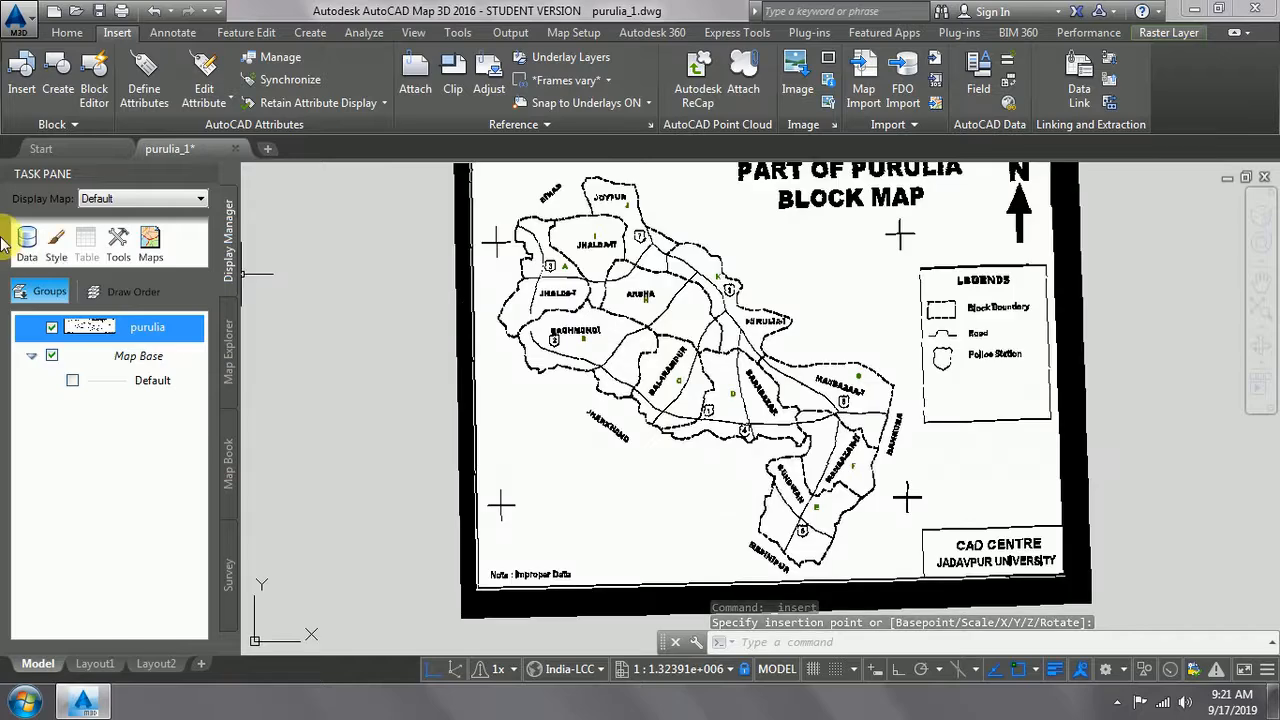
{"action": "left_click", "coordinate": [52, 327]}
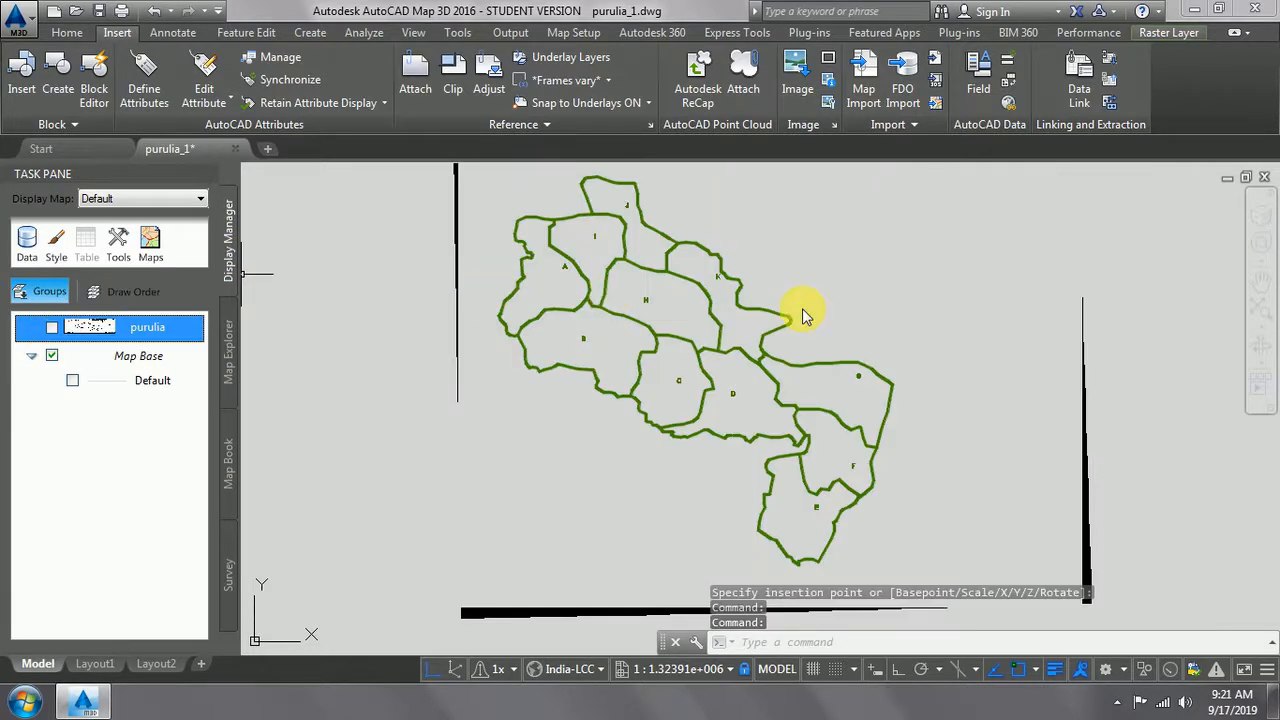
- Check the code letters inside the block boundaries and save the drawing
{"action": "scroll", "coordinate": [657, 378], "scroll_direction": "up", "scroll_amount": 3}
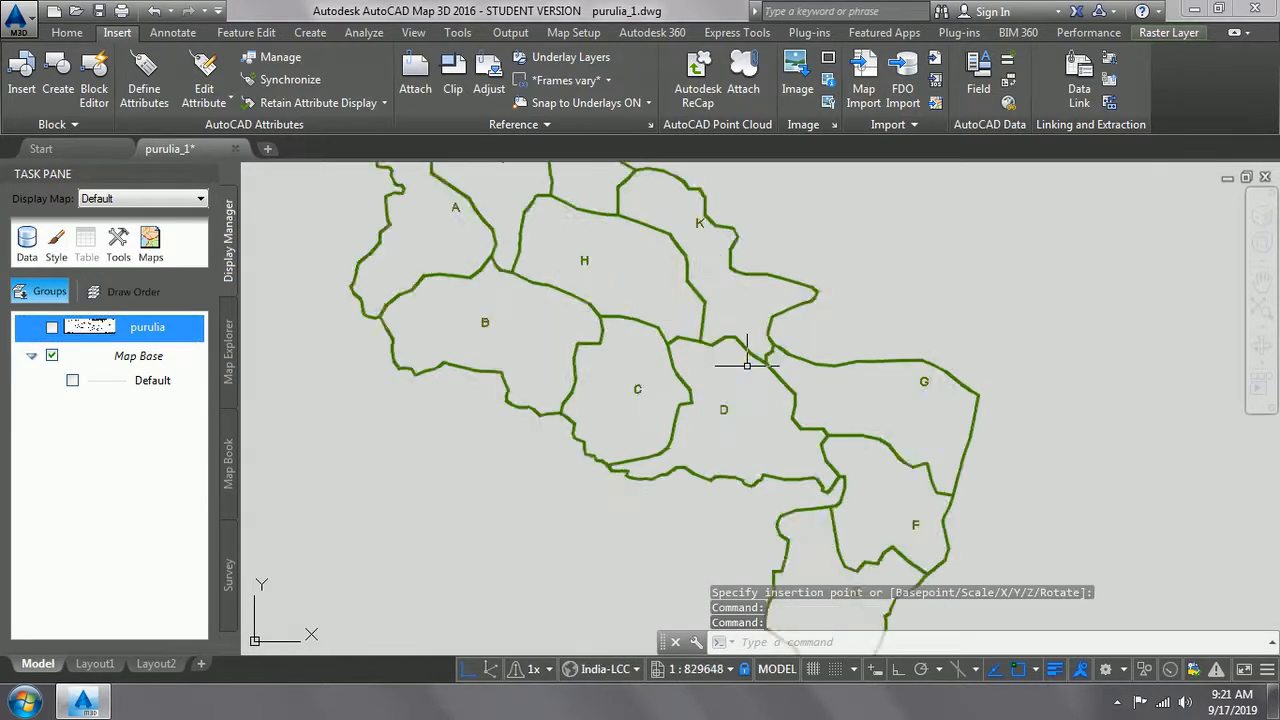
{"action": "scroll", "coordinate": [657, 378], "scroll_direction": "down", "scroll_amount": 3}
{"action": "scroll", "coordinate": [567, 293], "scroll_direction": "up", "scroll_amount": 3}
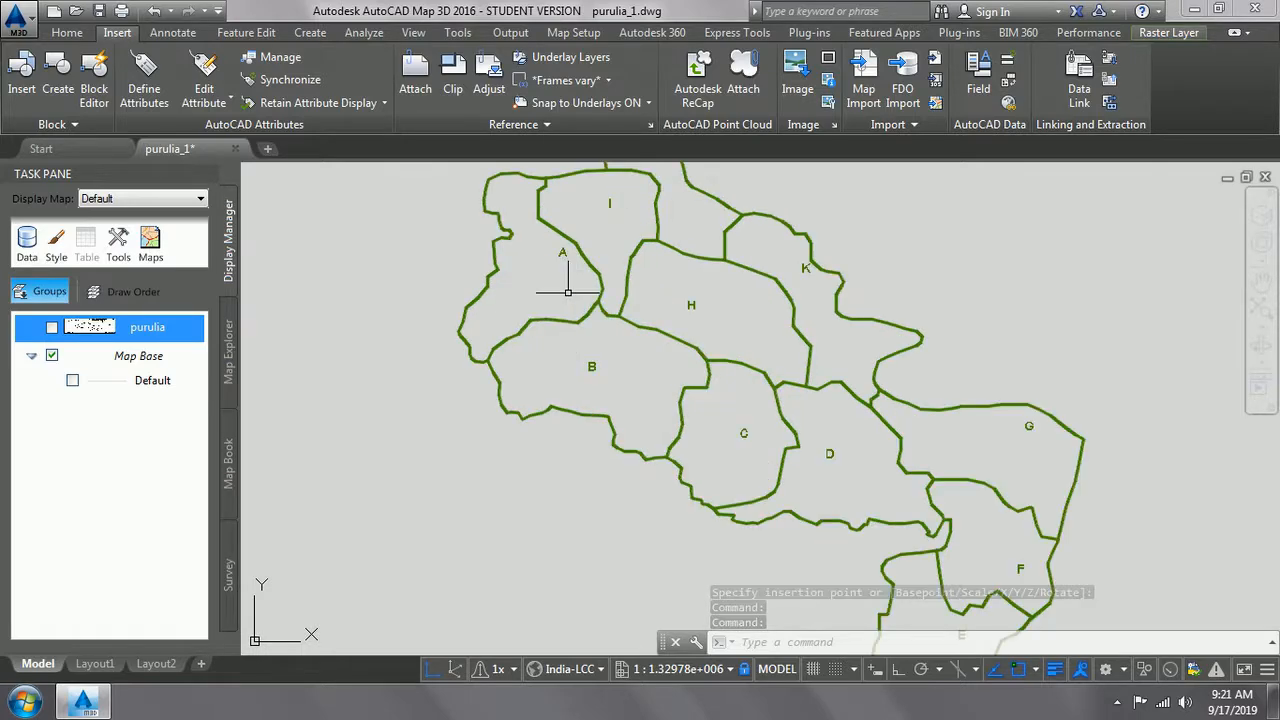
{"action": "scroll", "coordinate": [567, 293], "scroll_direction": "down", "scroll_amount": 3}
{"action": "scroll", "coordinate": [567, 293], "scroll_direction": "up", "scroll_amount": 3}
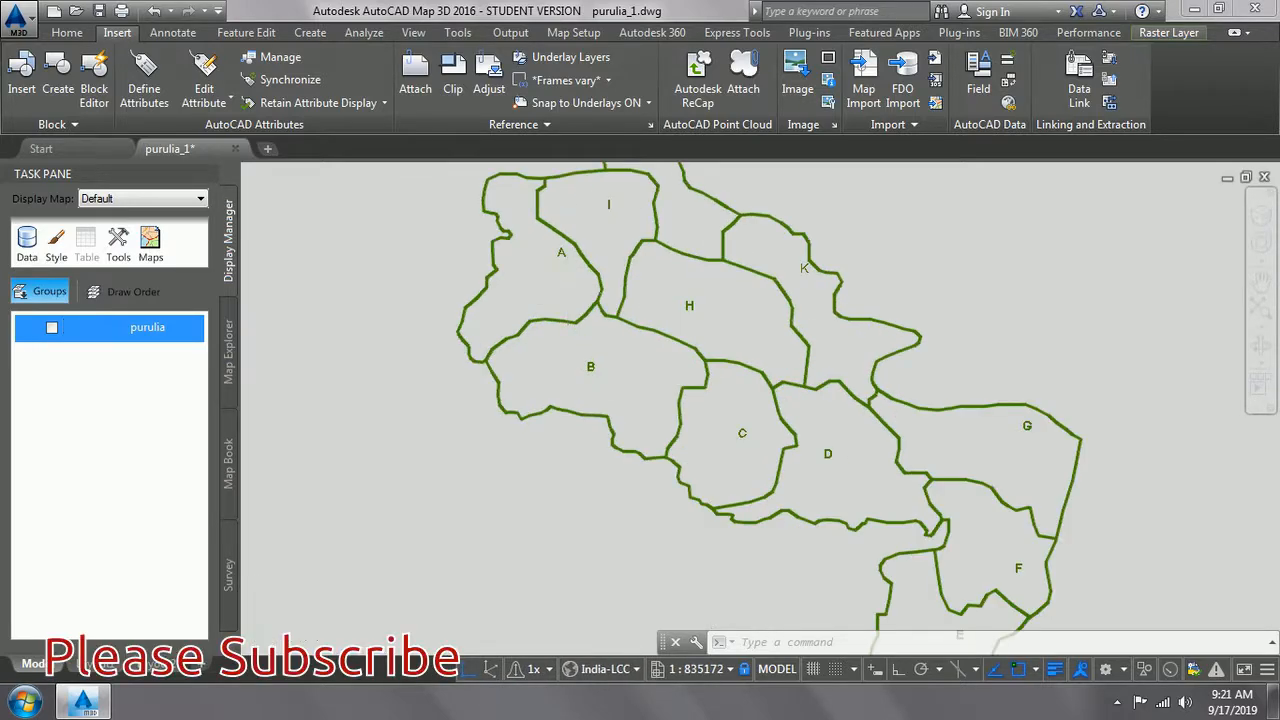
{"action": "scroll", "coordinate": [567, 293], "scroll_direction": "down", "scroll_amount": 3}
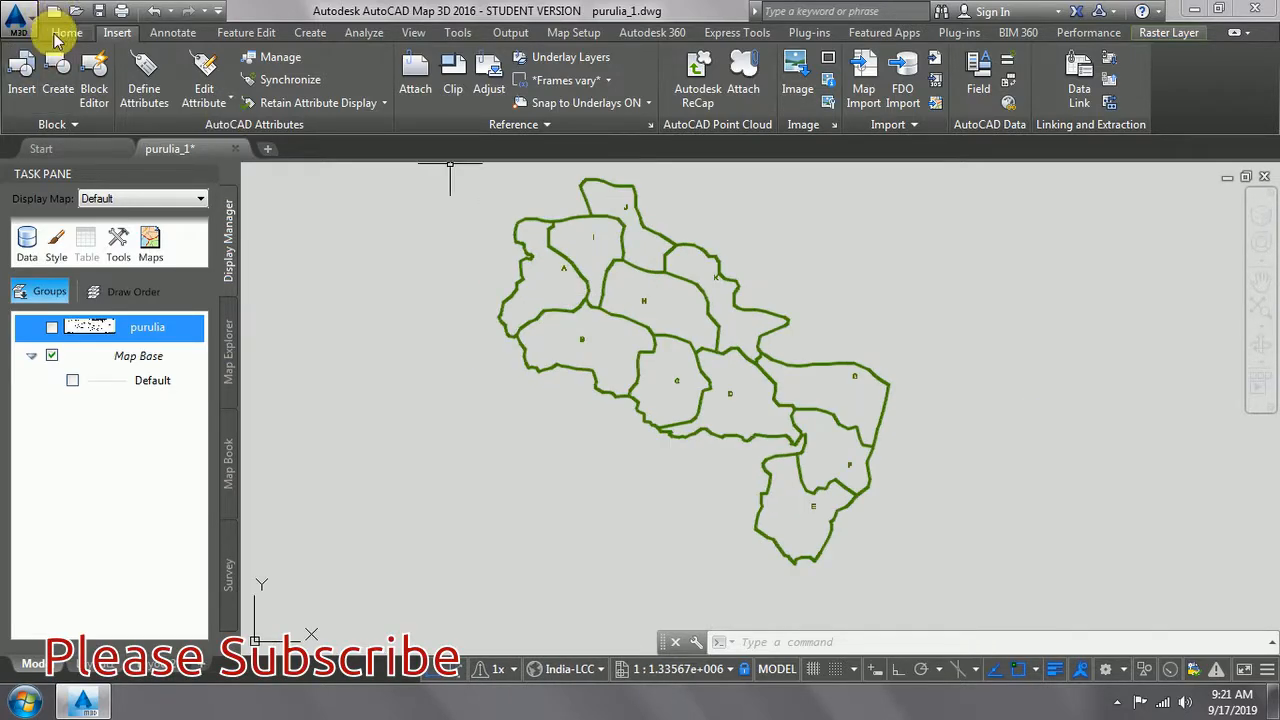
{"action": "left_click", "coordinate": [97, 14]}
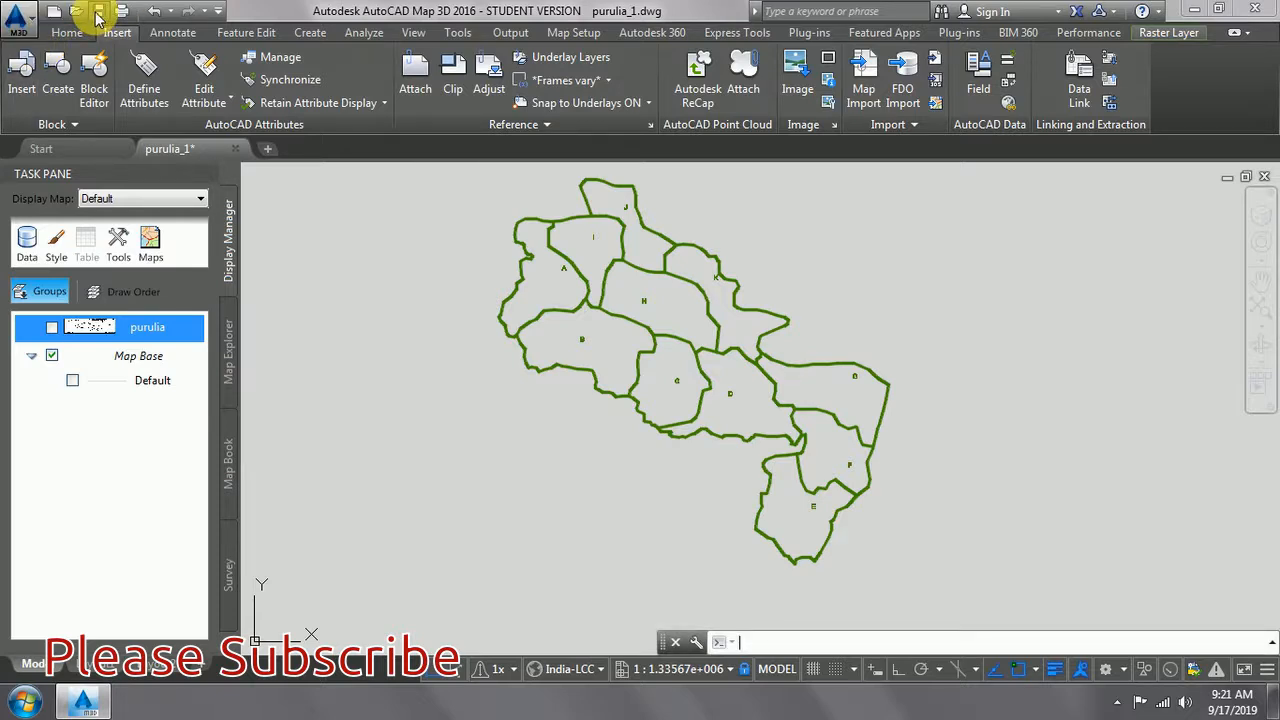